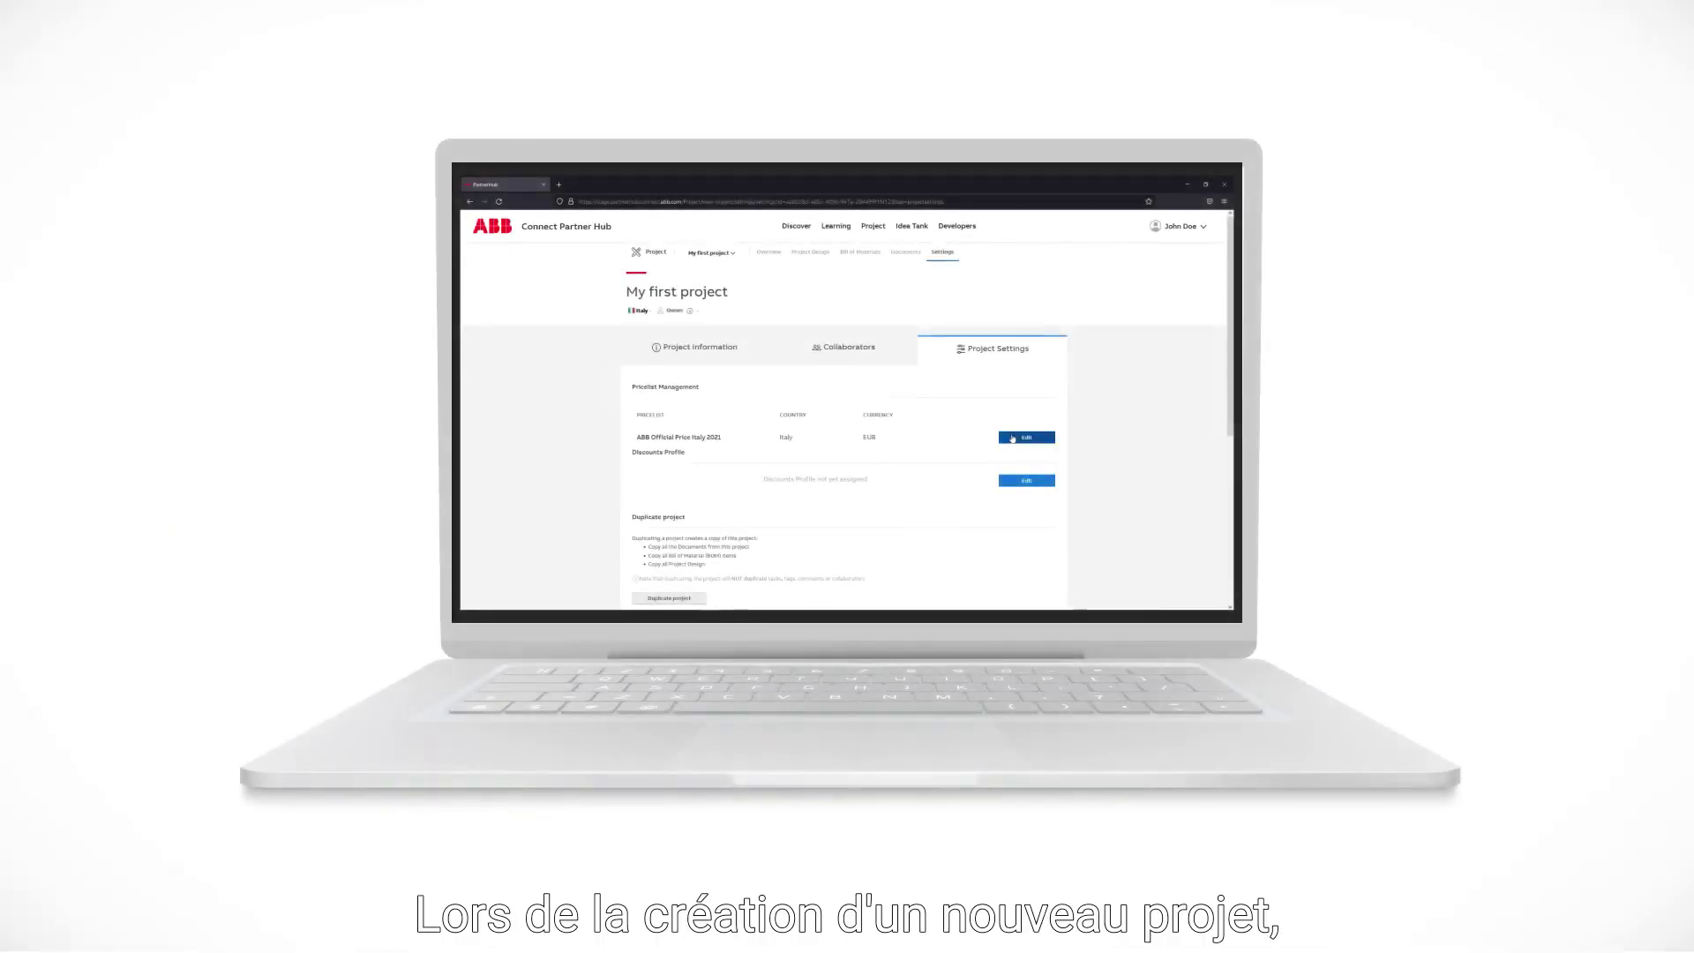
# - Open the pricelist selection for the current project and then for another project
pyautogui.click(1012, 438)
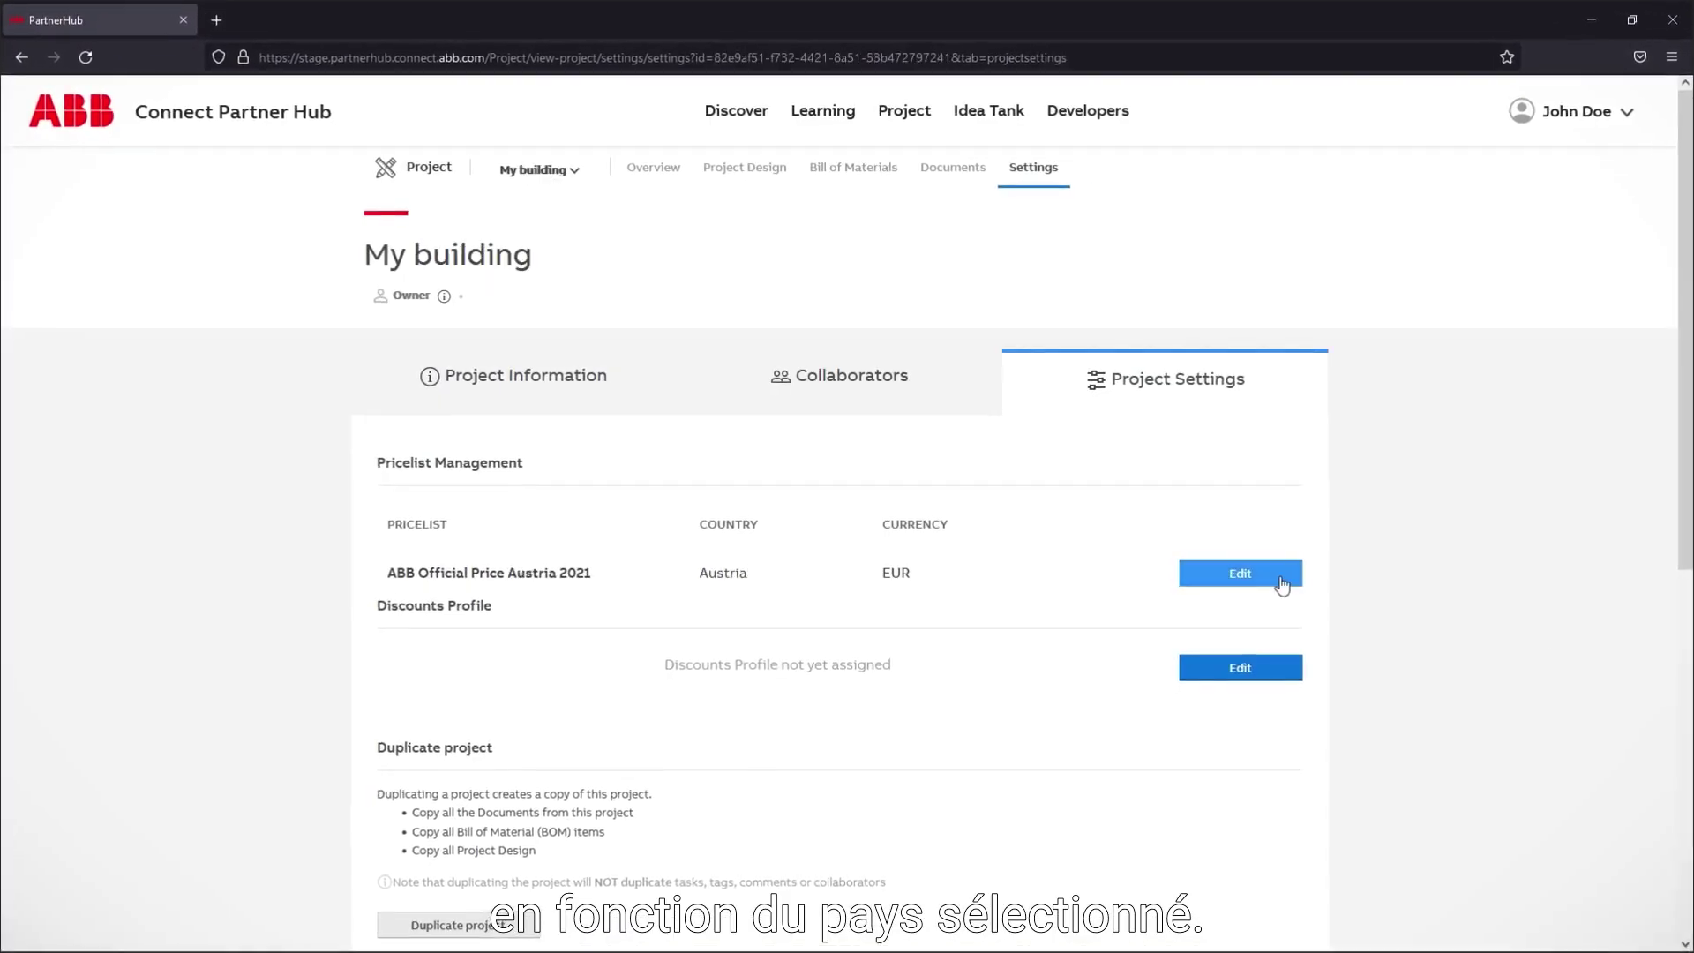
pyautogui.click(1281, 584)
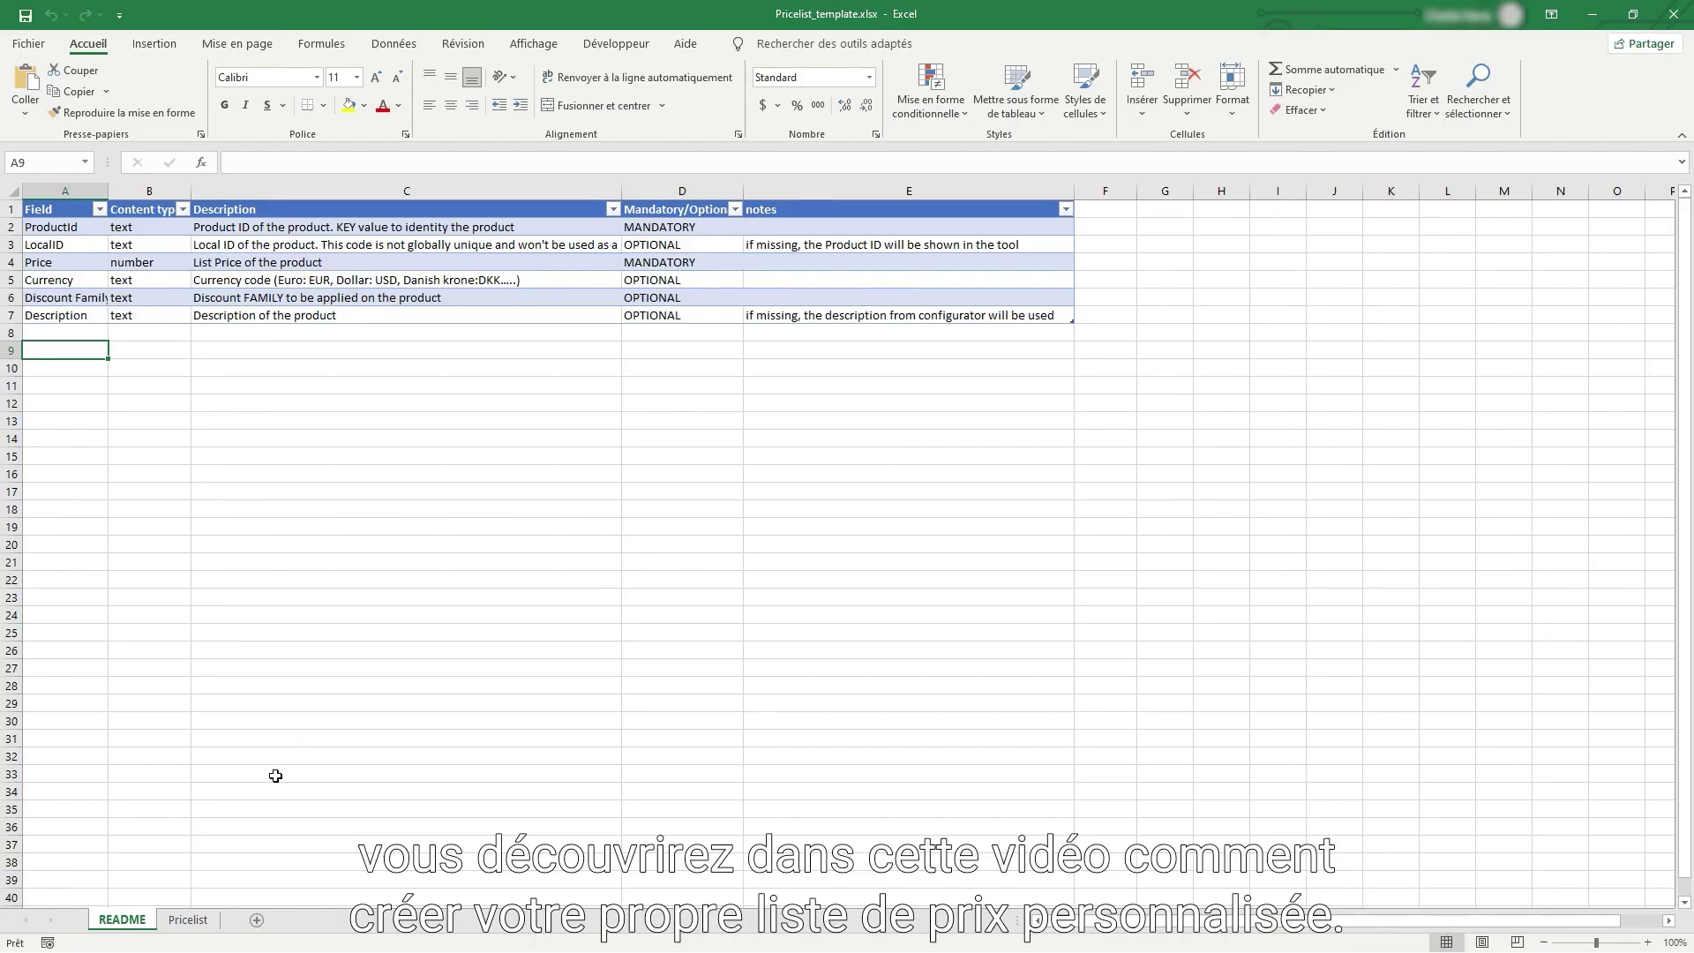
# - Show the Pricelist sheet of the downloaded pricelist template workbook
pyautogui.click(189, 920)
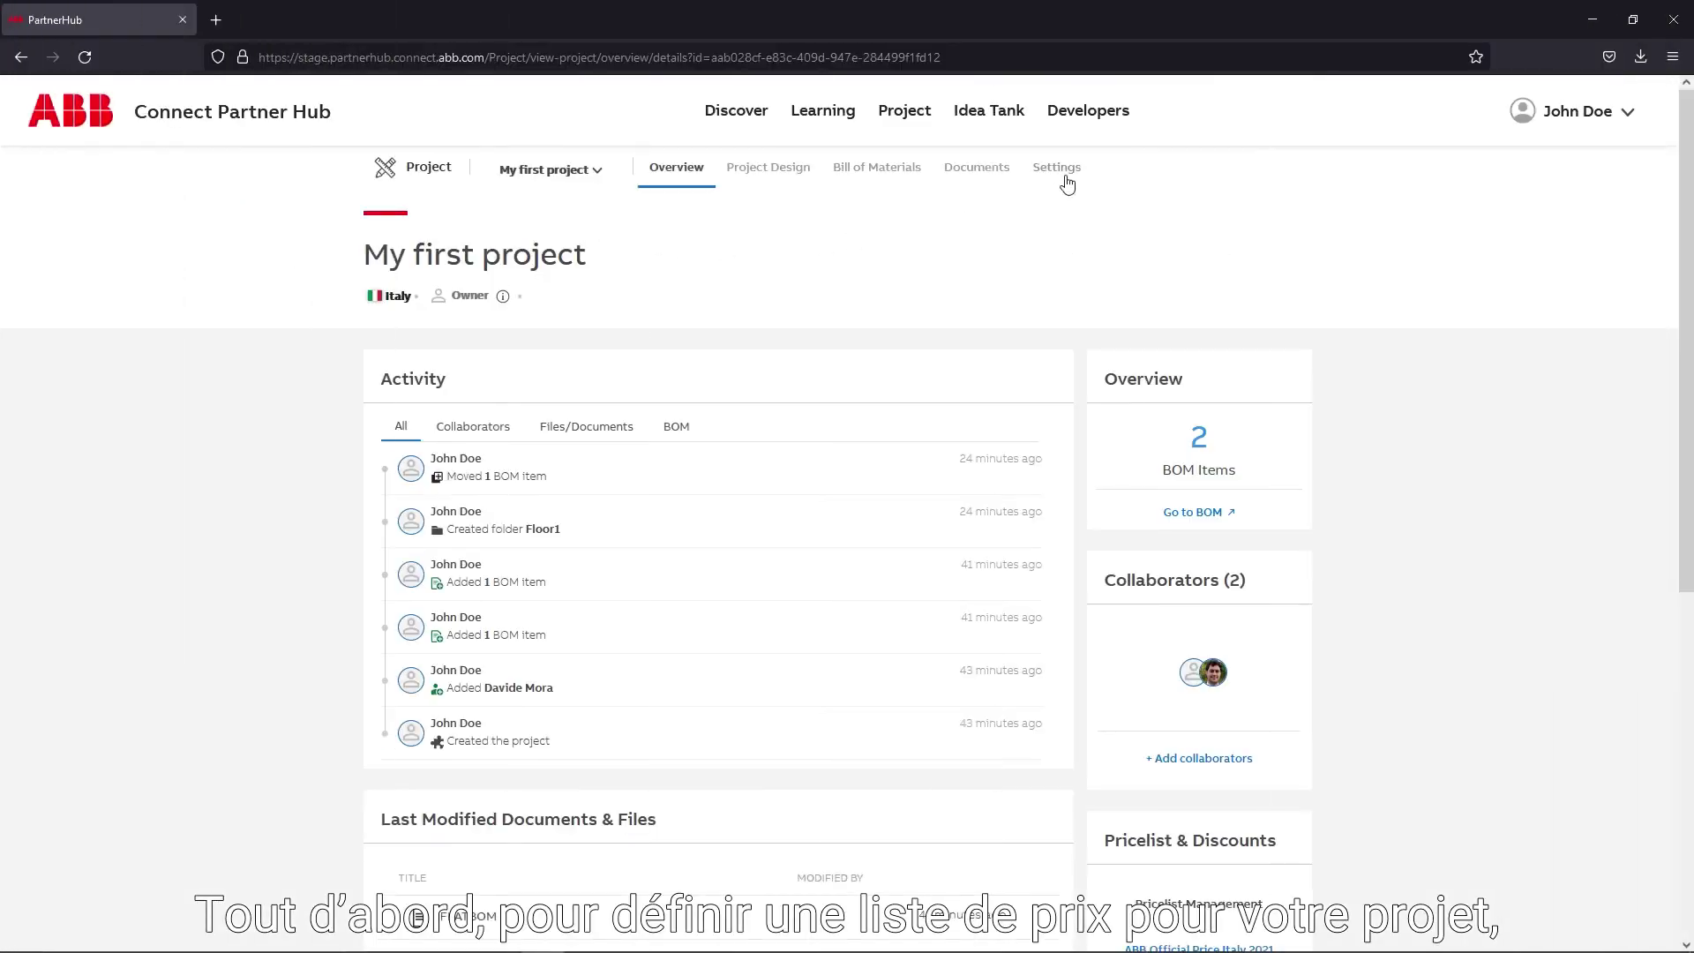
# - Check My building's pricelist options and close the empty Select Pricelist dialog
pyautogui.click(1056, 167)
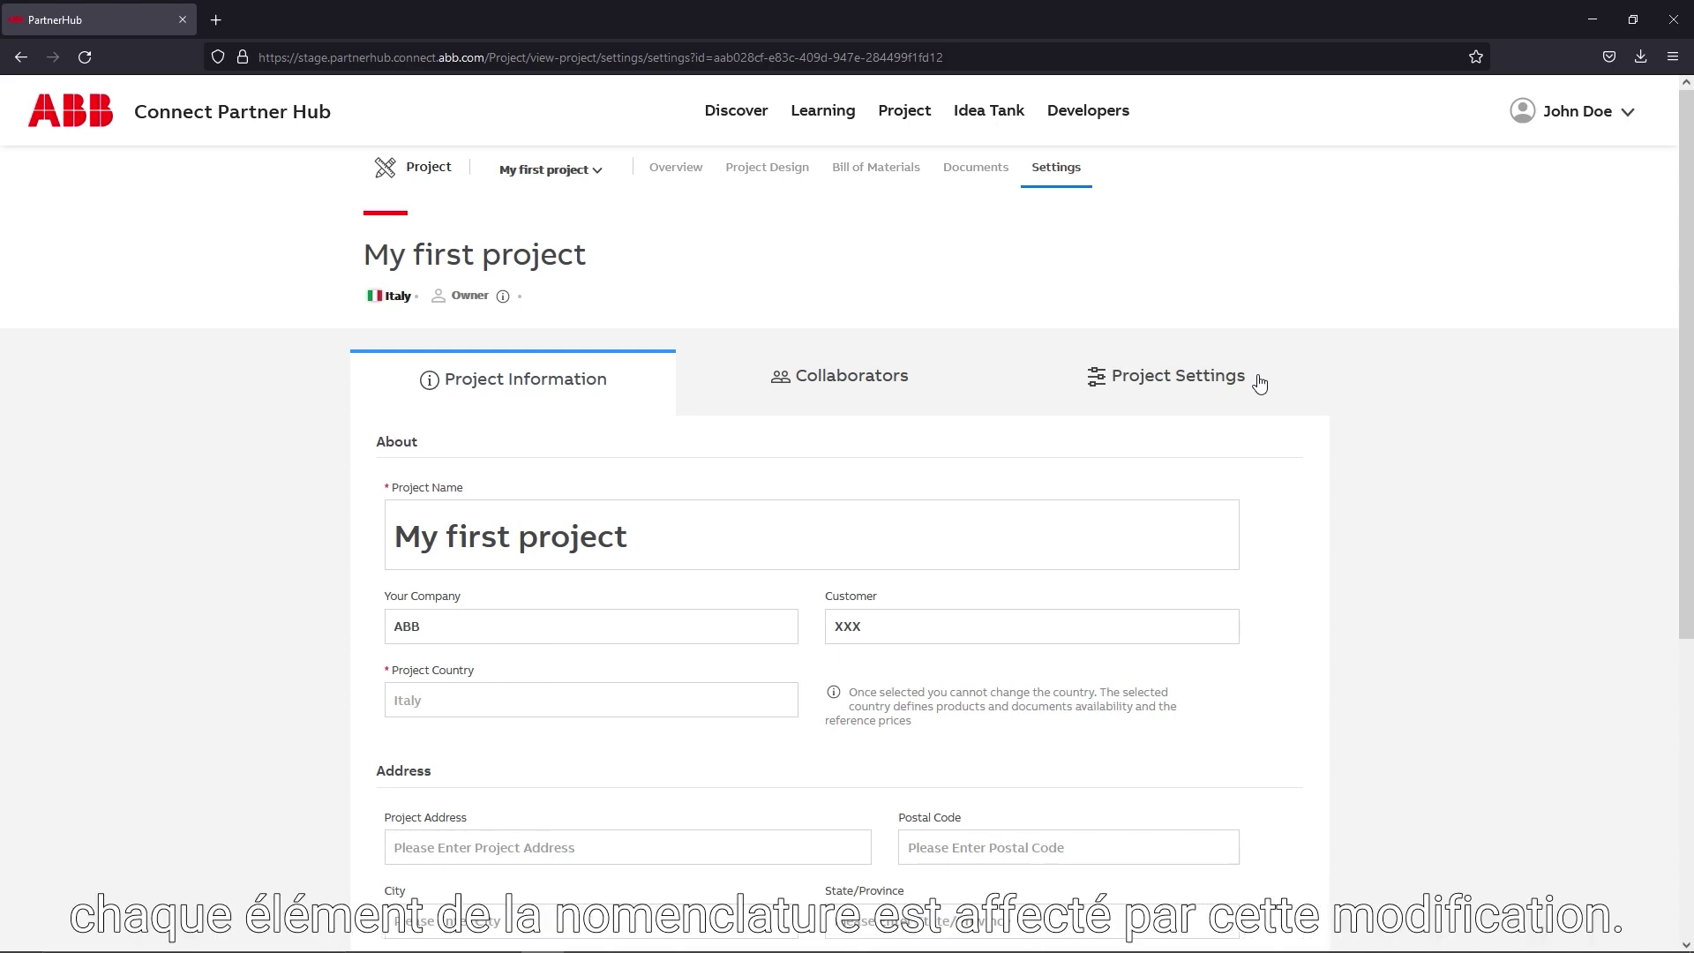
pyautogui.click(1274, 576)
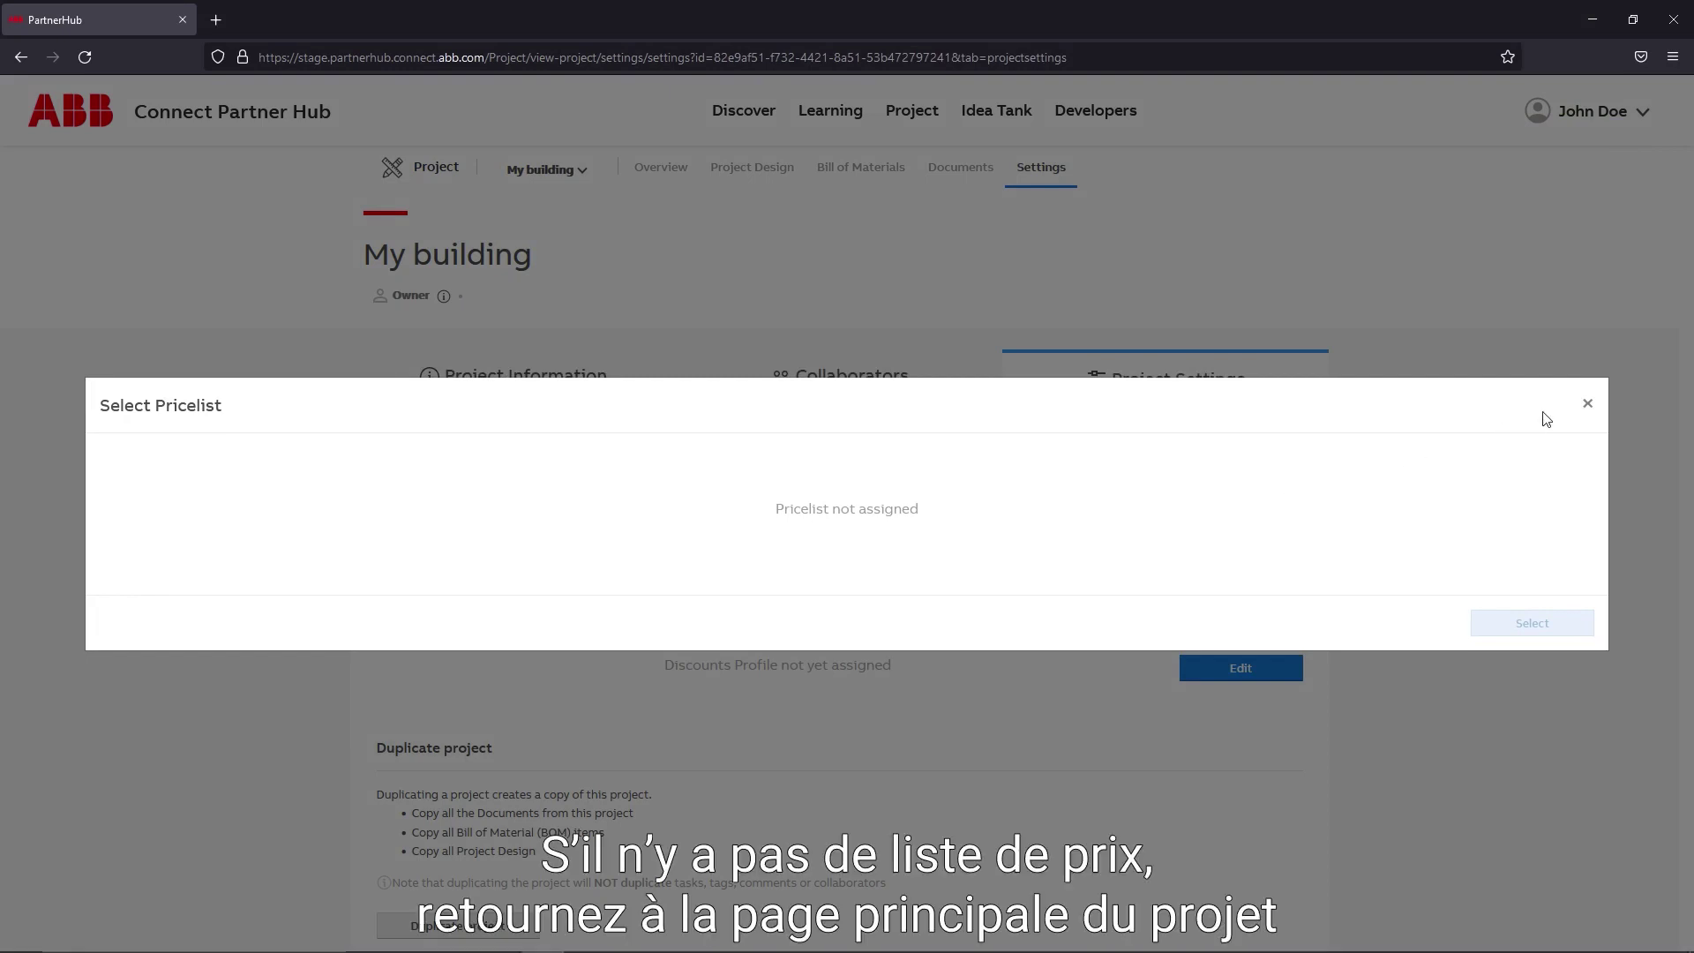
pyautogui.click(1587, 405)
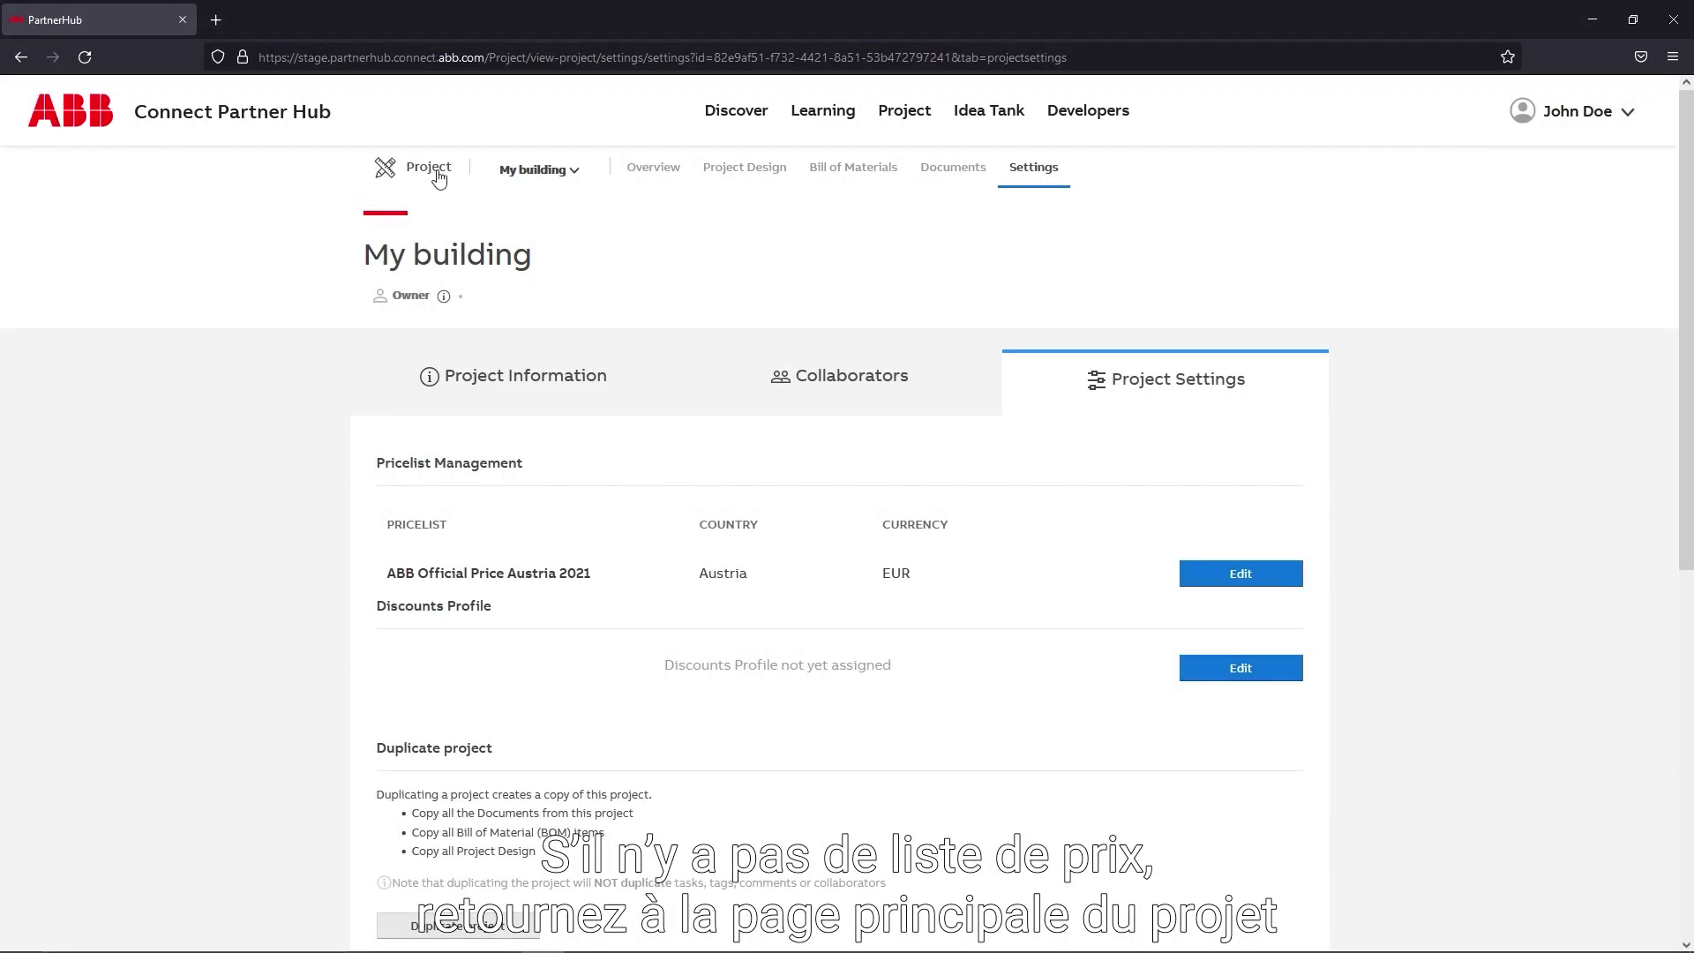
# - Open the Create New Pricelist form from Pricelist & Discount Settings
pyautogui.click(428, 167)
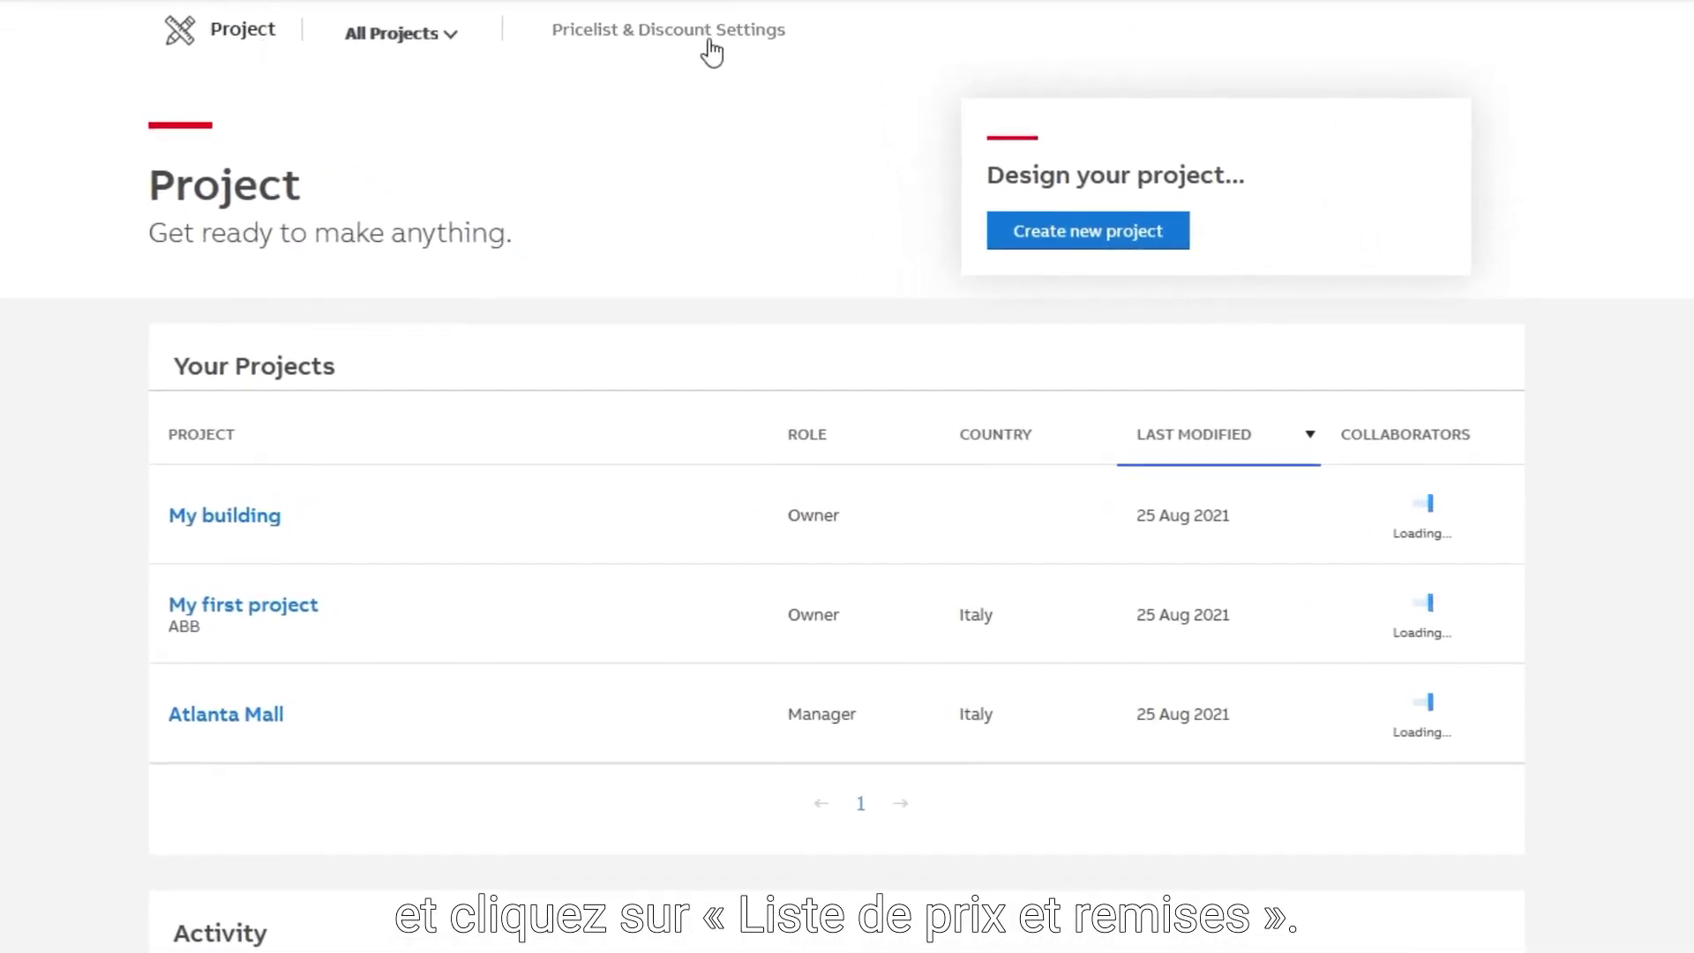
pyautogui.click(705, 39)
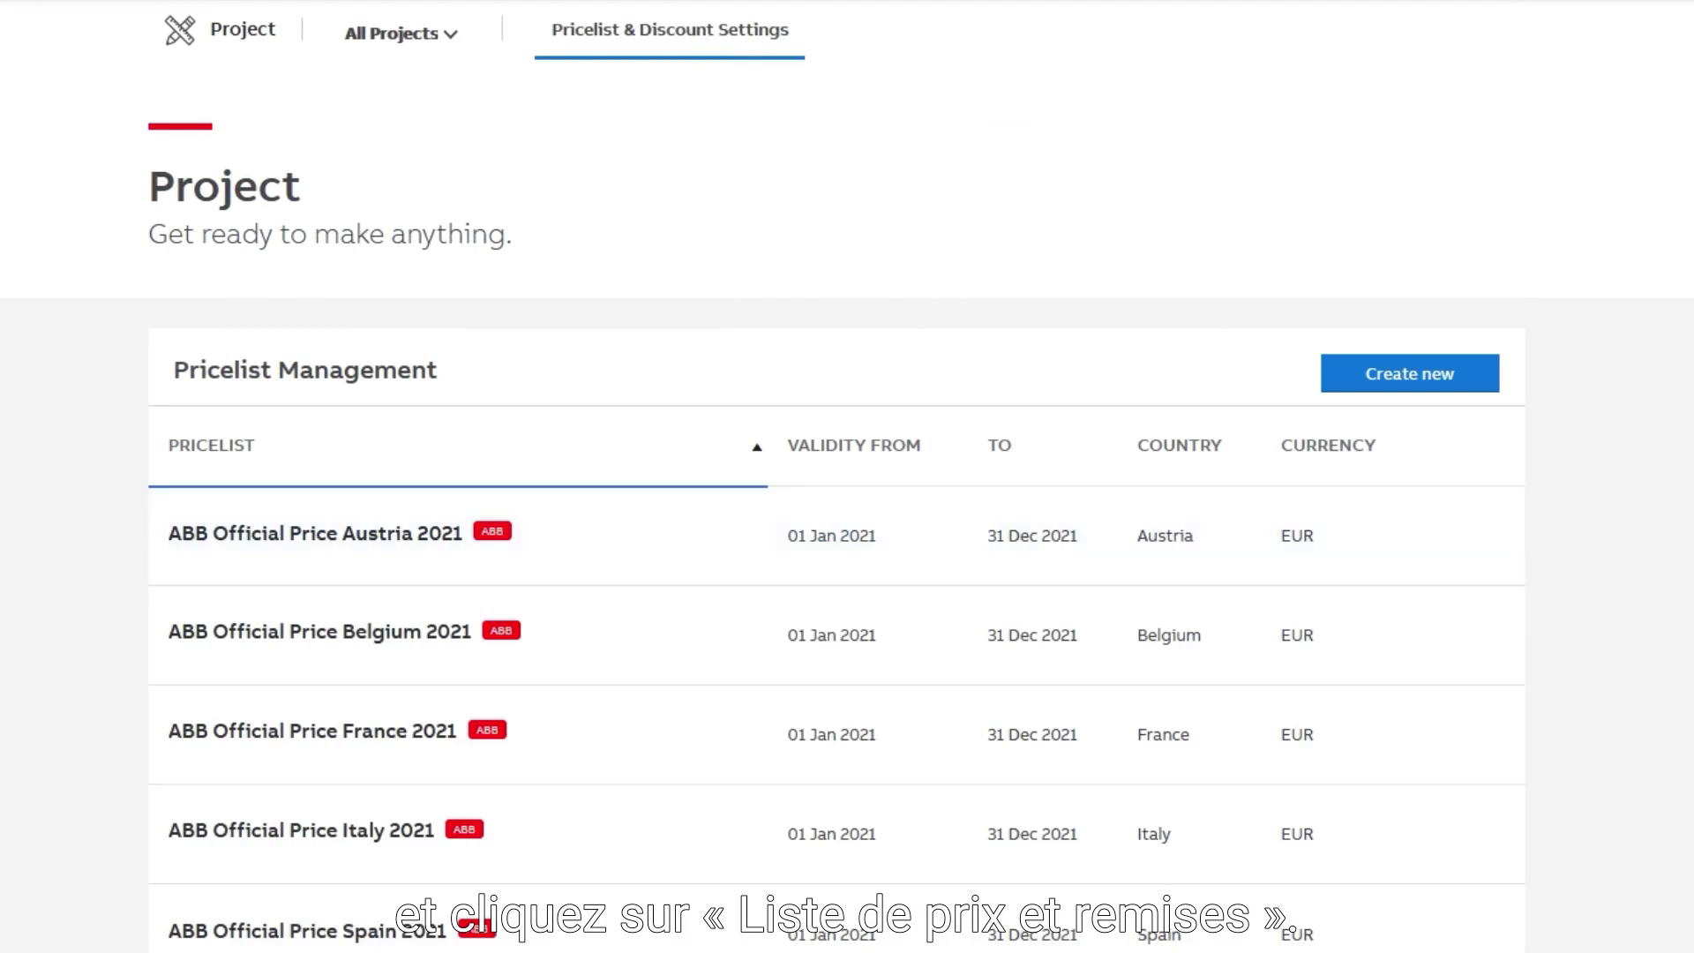
pyautogui.click(1411, 373)
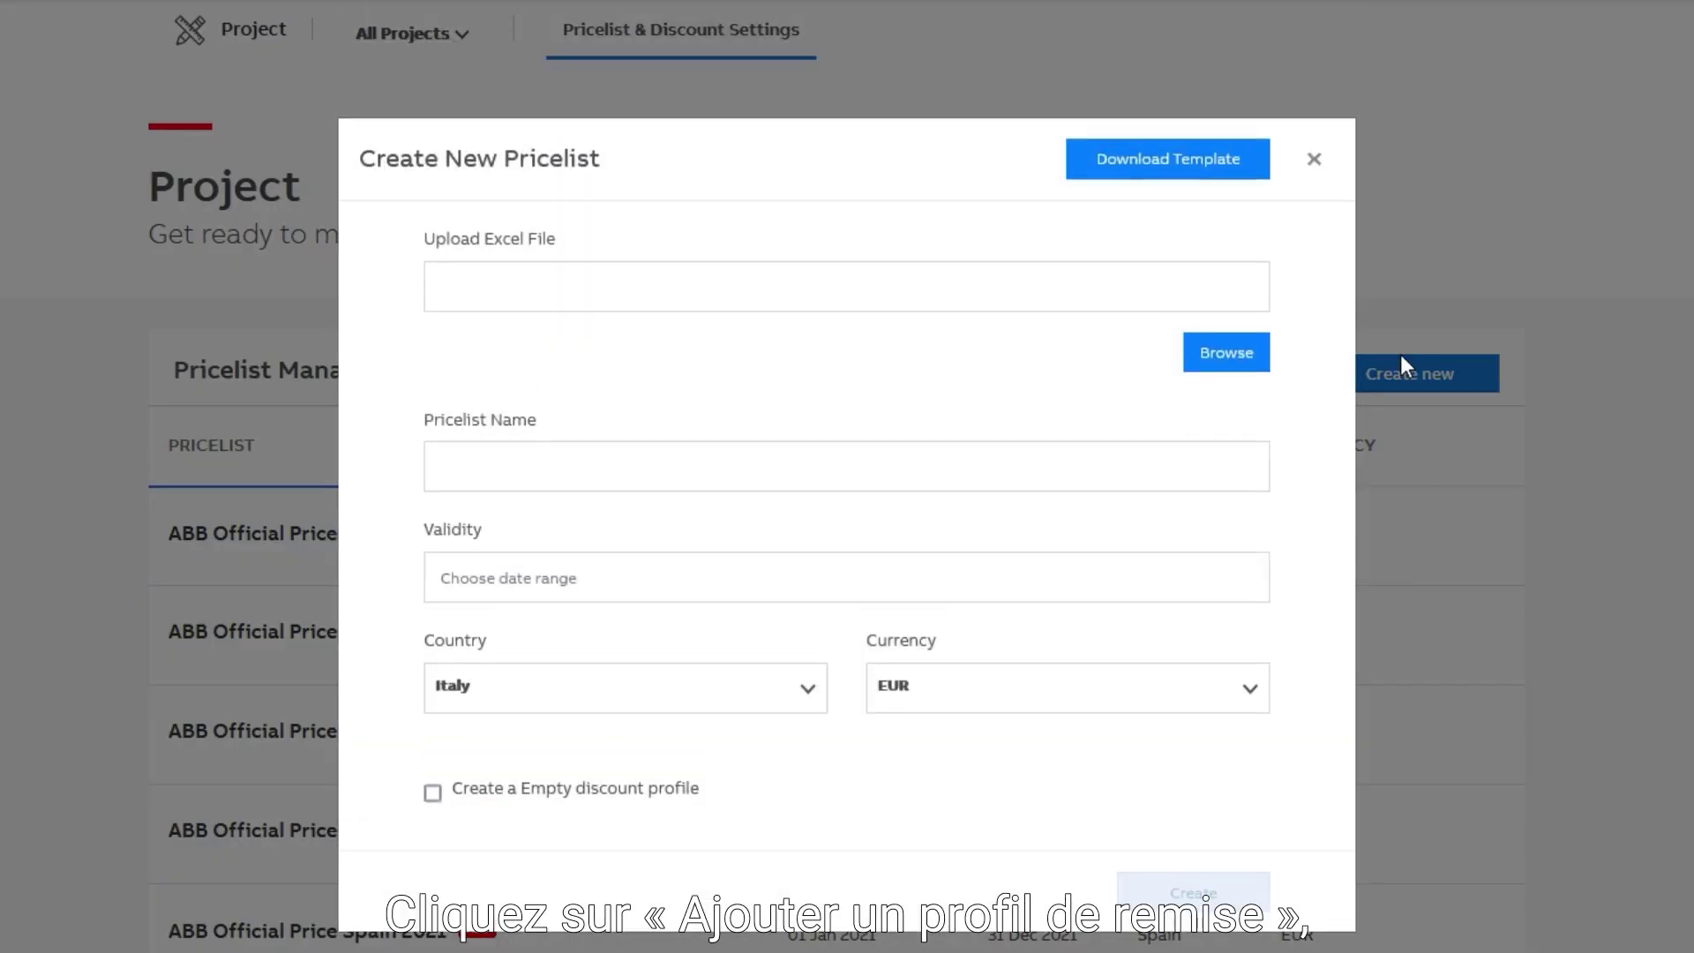
# - Download and save the pricelist template, then open it in Excel
pyautogui.click(1168, 163)
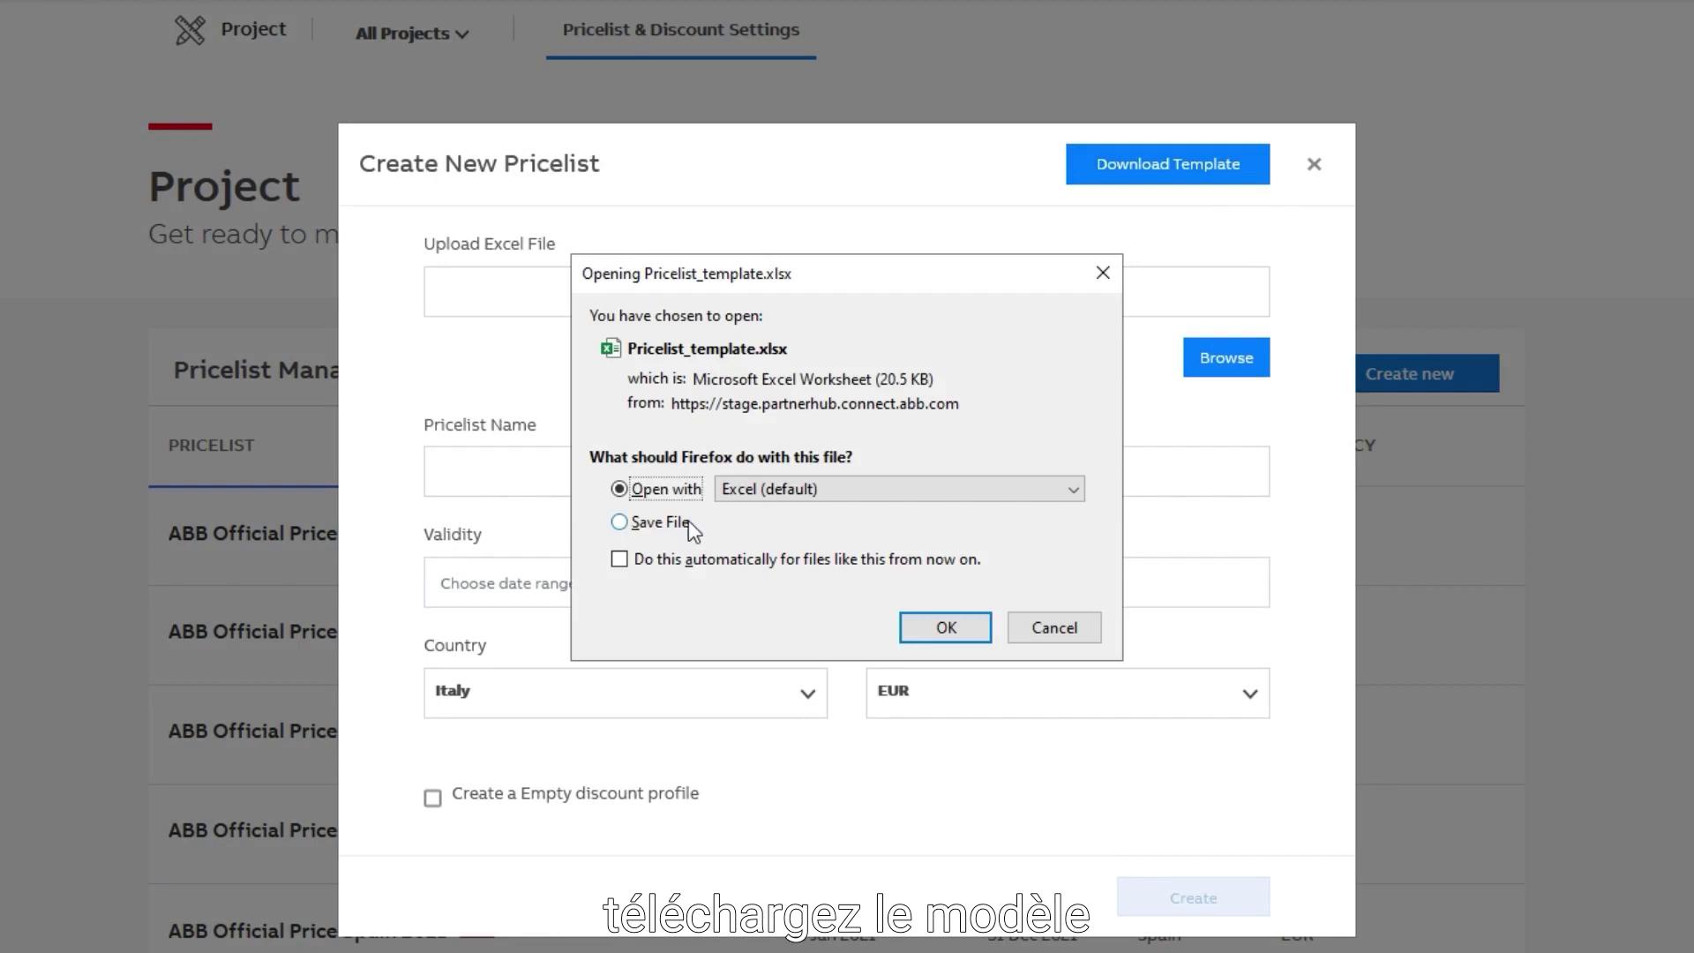
pyautogui.click(620, 522)
pyautogui.click(946, 633)
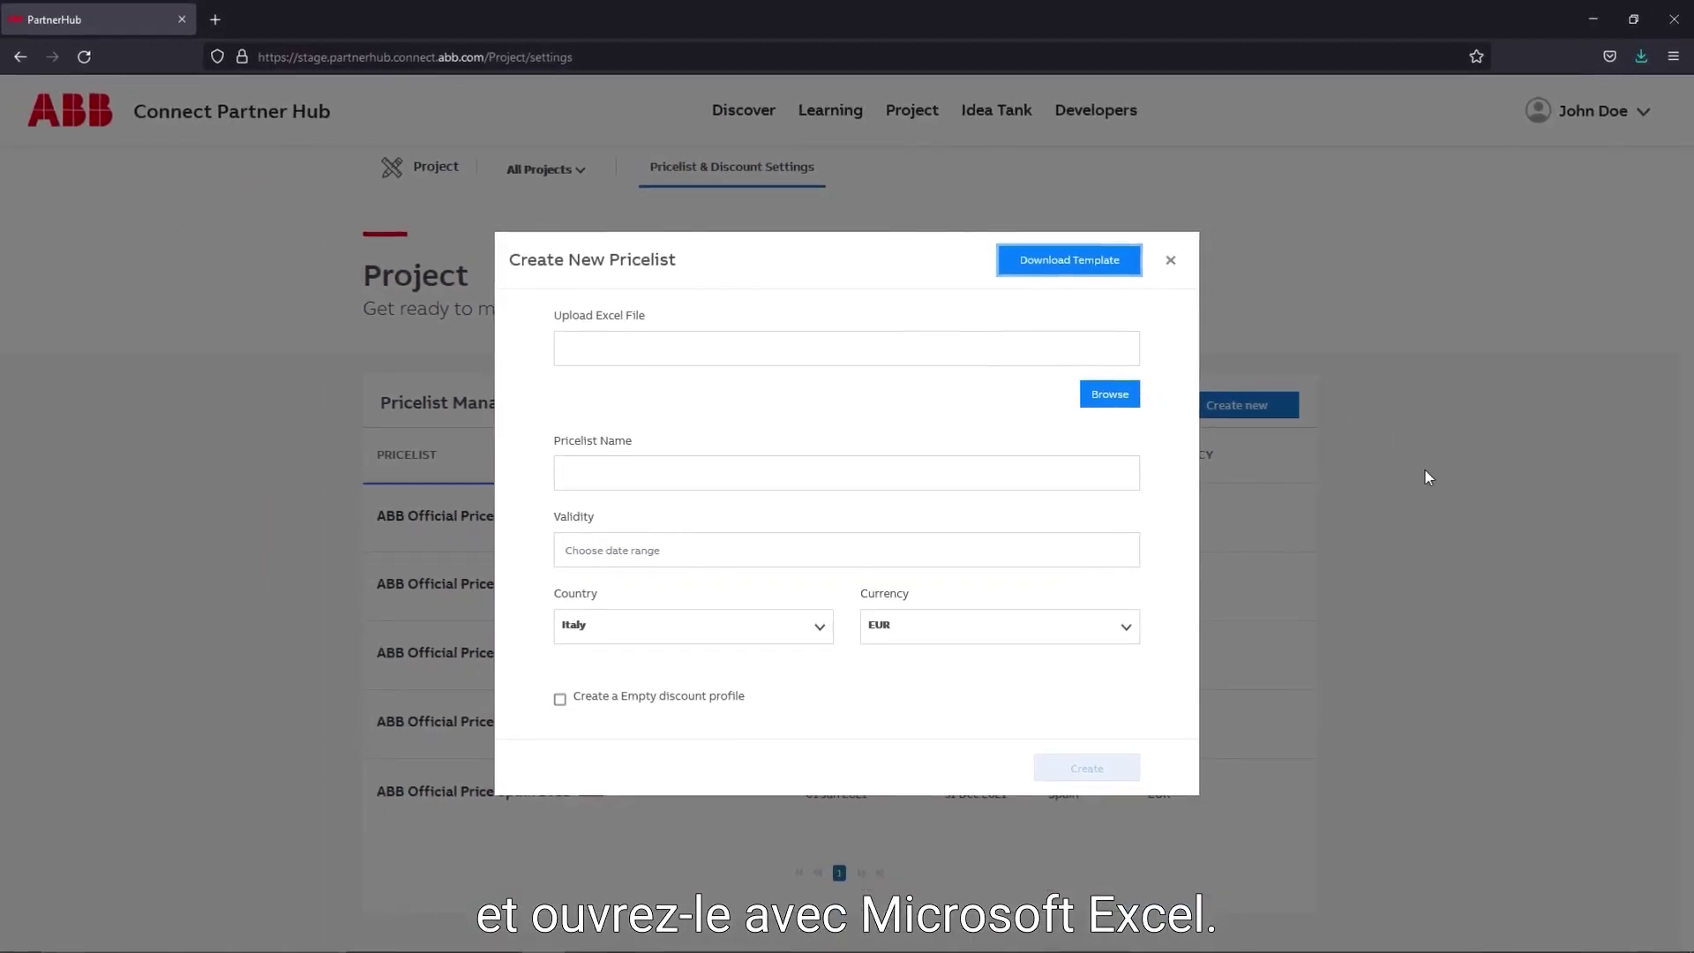
pyautogui.click(1642, 56)
pyautogui.click(1381, 103)
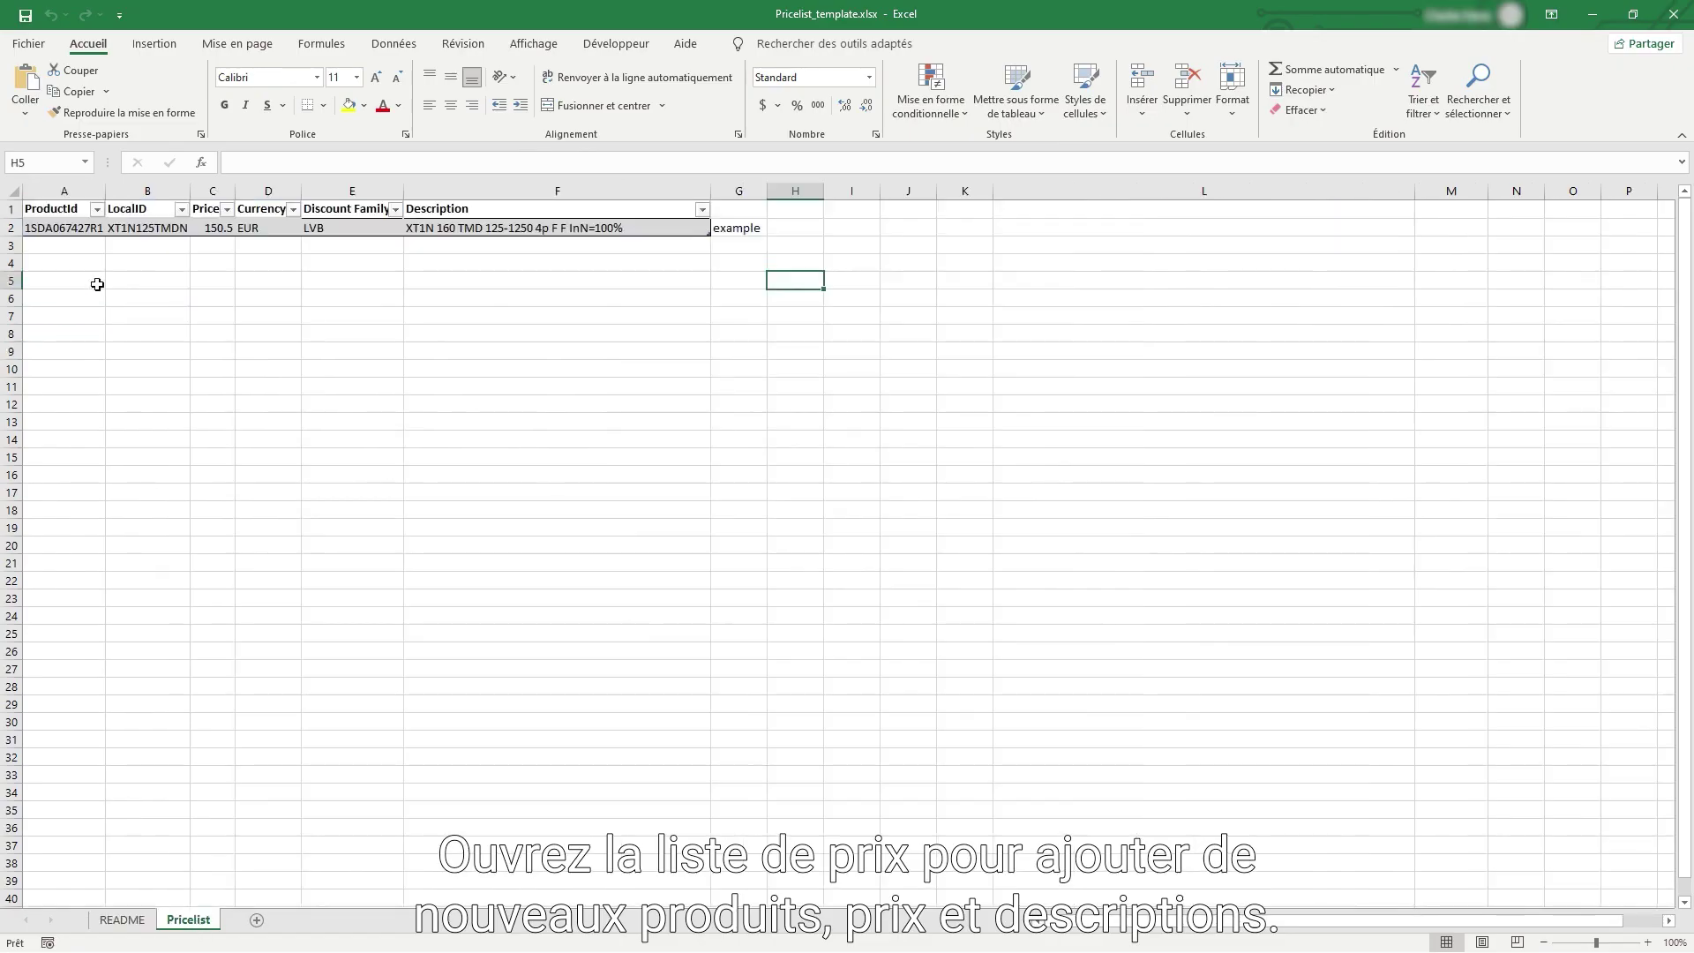
# - Fill row 3 with 123456, MyProduct, 100, EUR, LVB and My product description
pyautogui.click(64, 245)
pyautogui.write('123456')
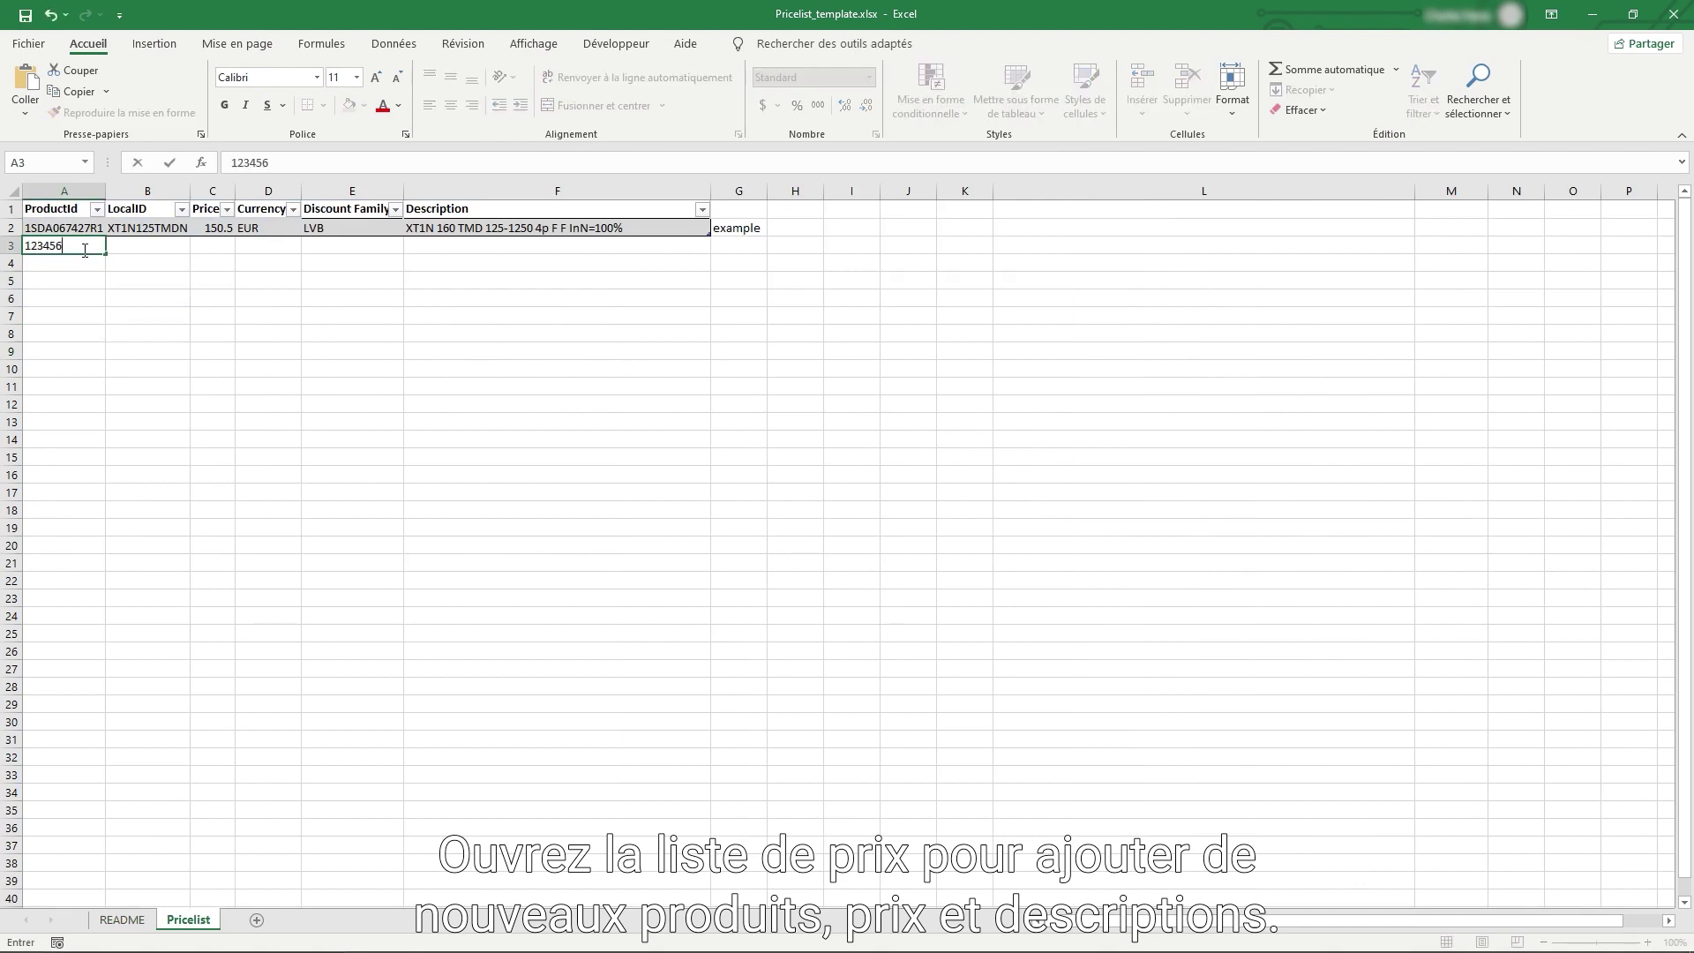
pyautogui.press('Tab')
pyautogui.write('MyProduct')
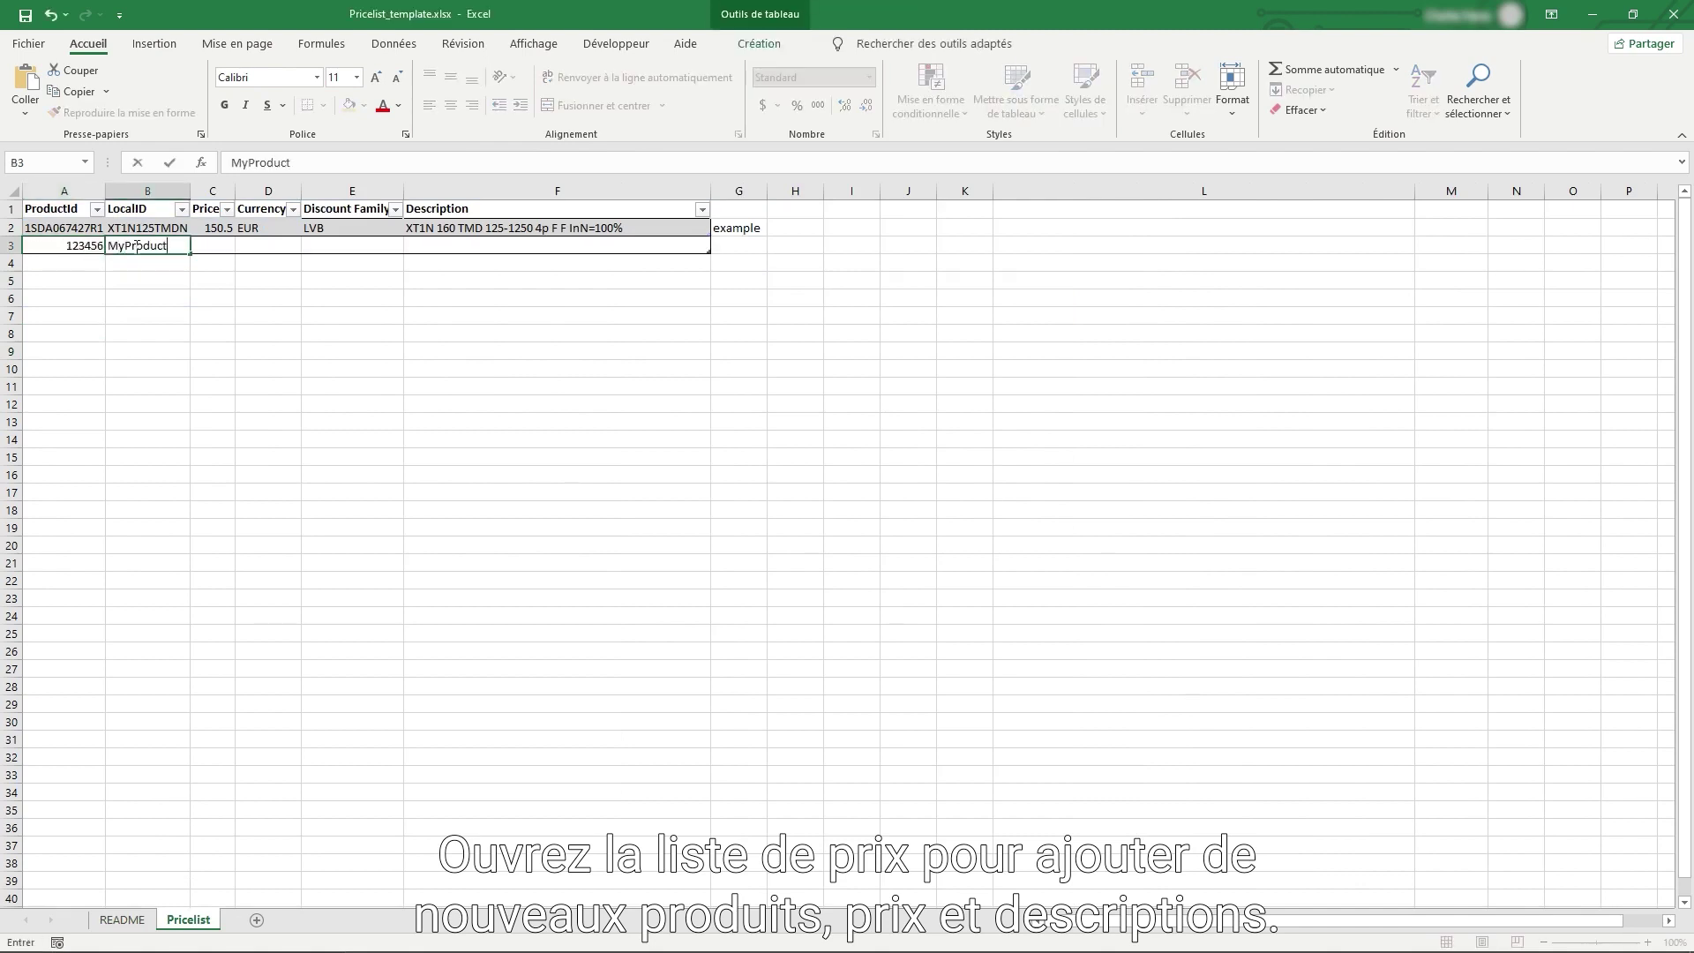
pyautogui.click(212, 247)
pyautogui.write('100')
pyautogui.click(267, 246)
pyautogui.write('EUR')
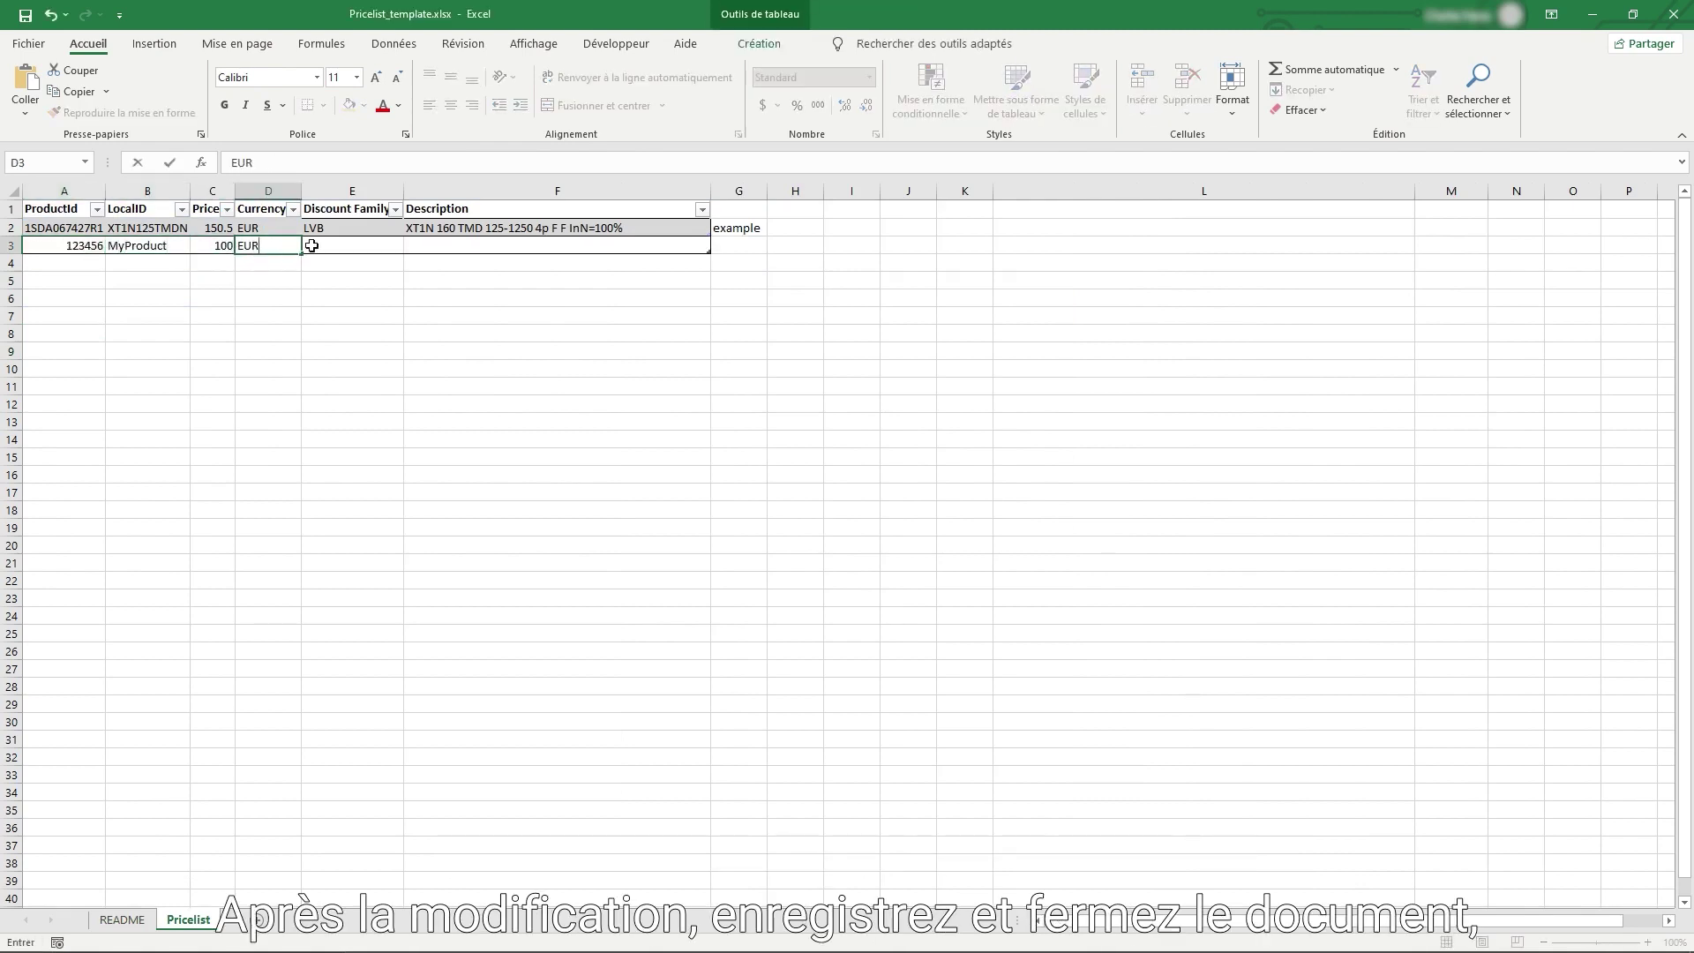
pyautogui.click(311, 247)
pyautogui.write('LVB')
pyautogui.press('Tab')
pyautogui.write('My produ')
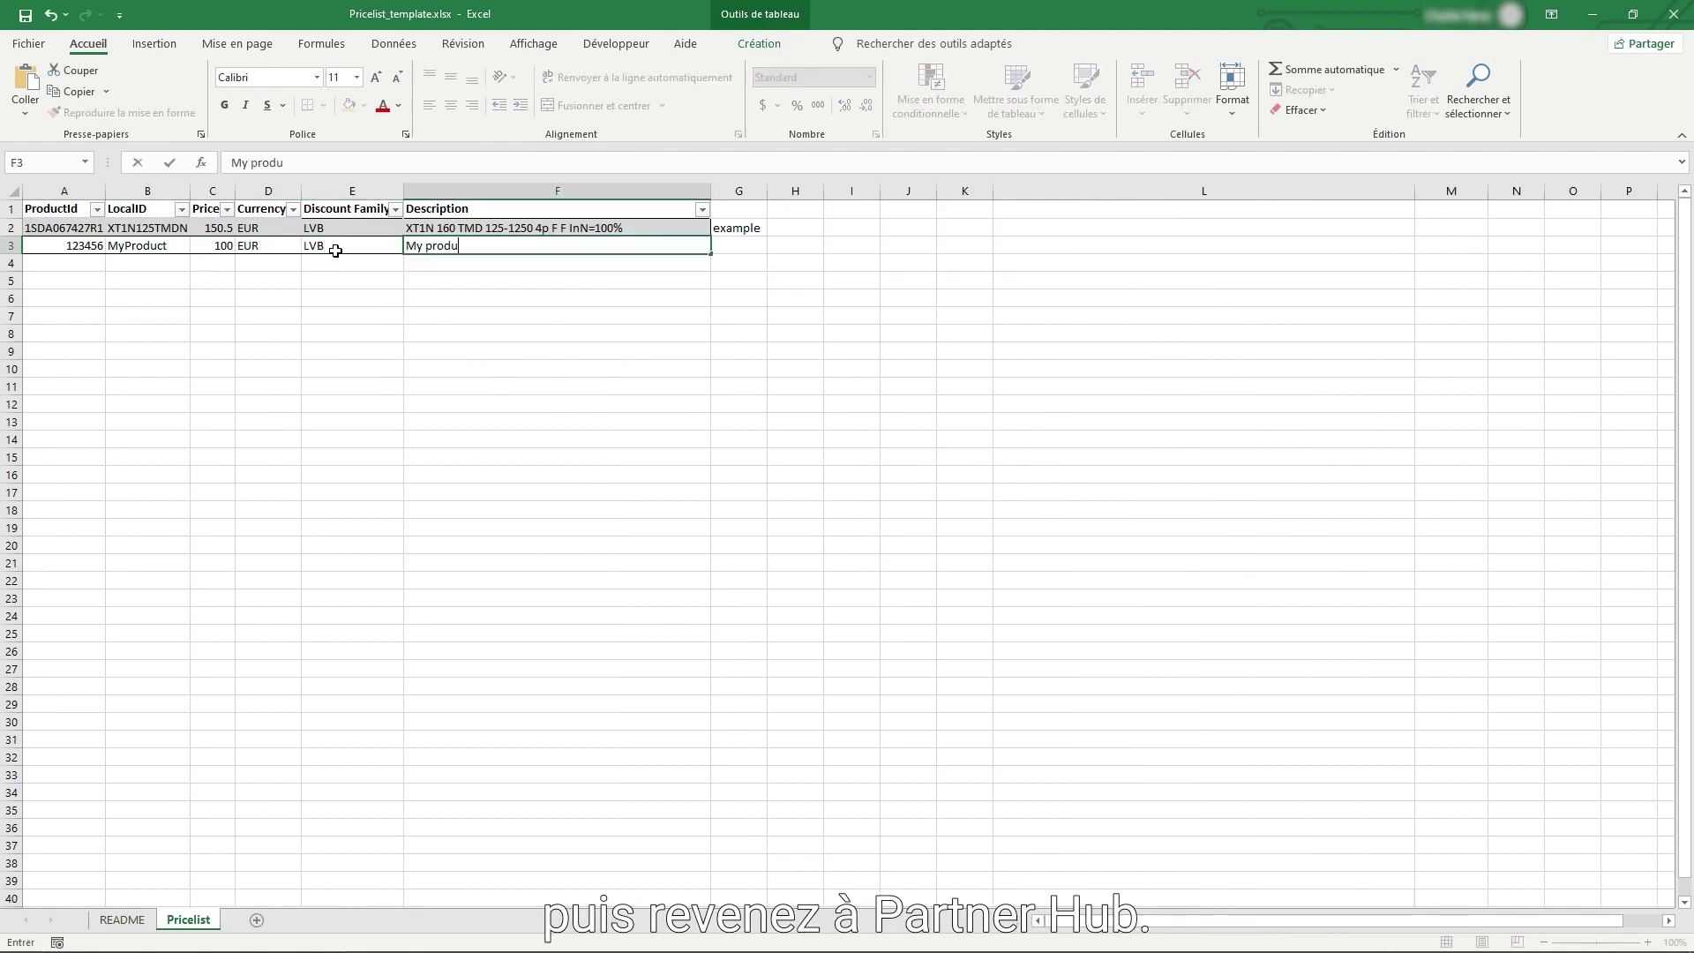
pyautogui.write('ct description')
# - Finish the description and upload Pricelist_template.xlsx to the new pricelist form
pyautogui.click(757, 263)
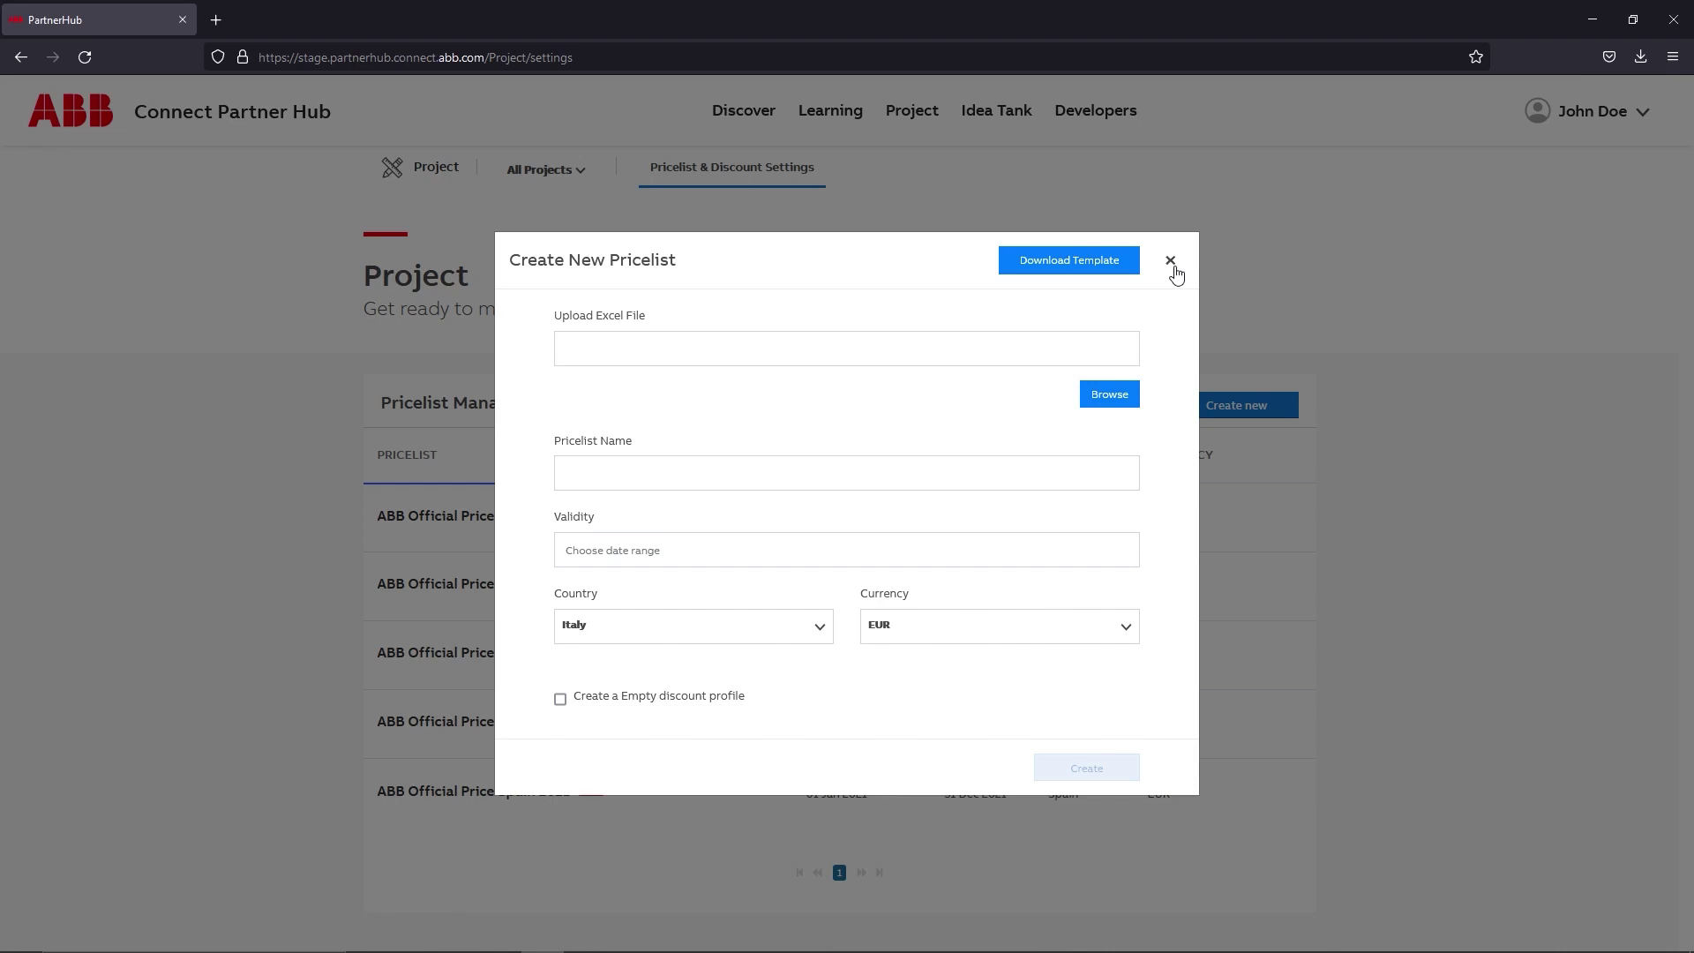
pyautogui.click(212, 155)
pyautogui.doubleClick(213, 155)
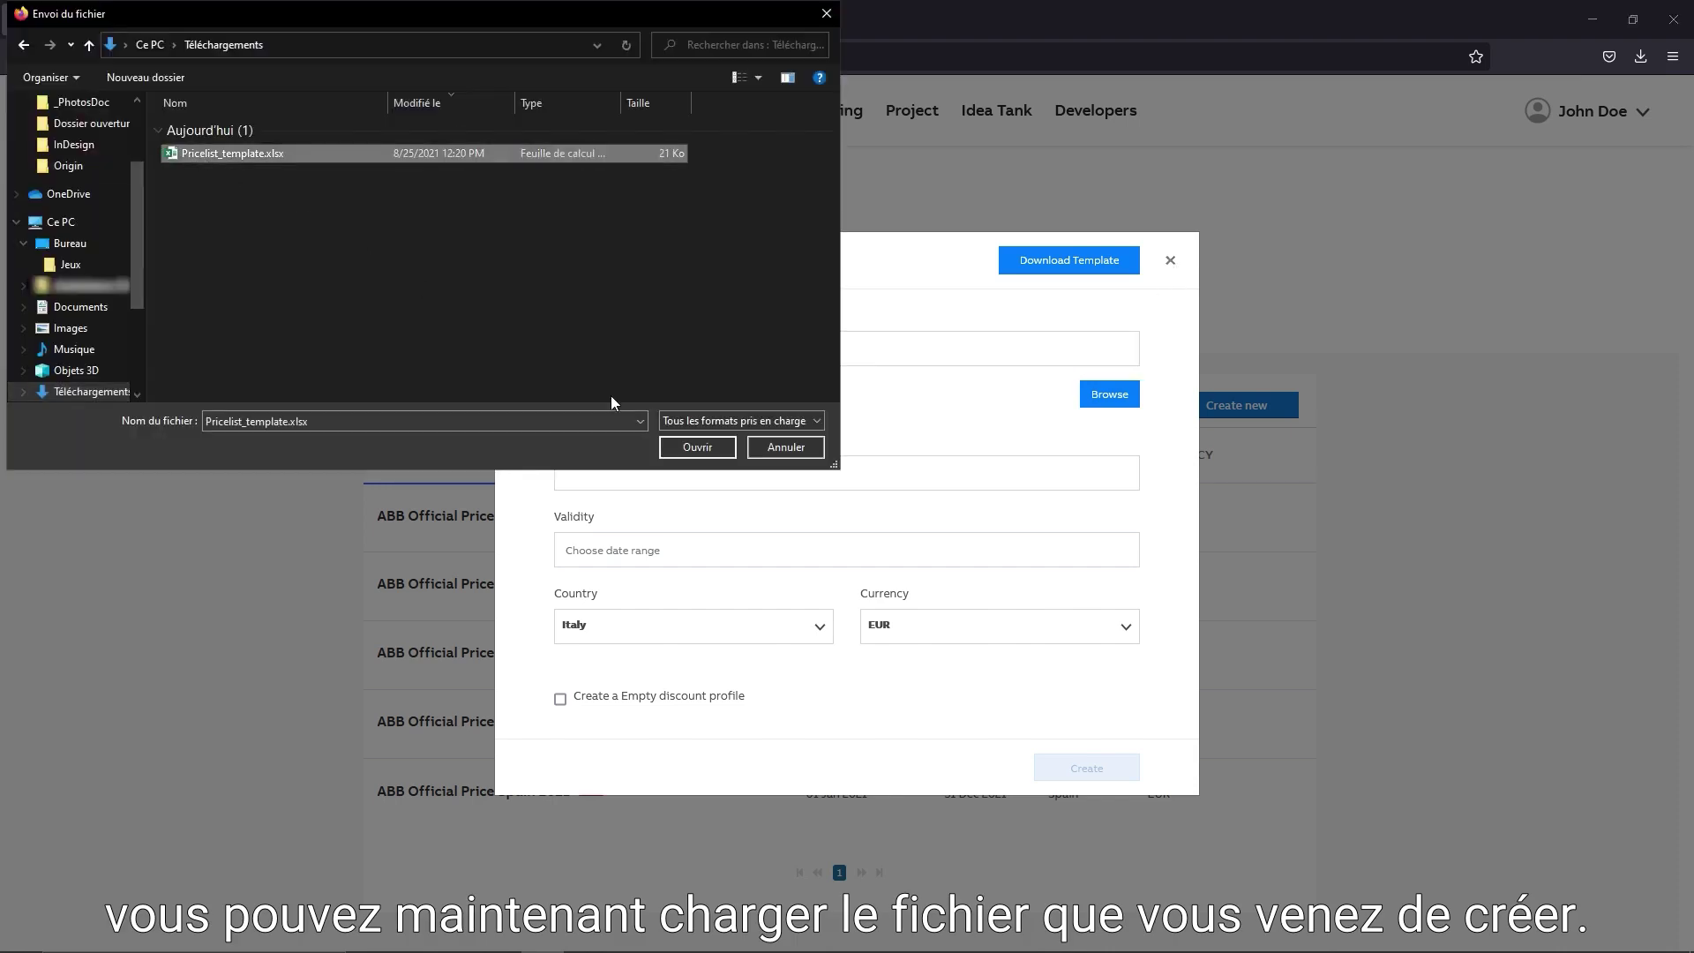
# - Name the pricelist My custom pricelist, set validity ending 31-12-2022, and create it
pyautogui.click(821, 473)
pyautogui.write('My custom pricelist')
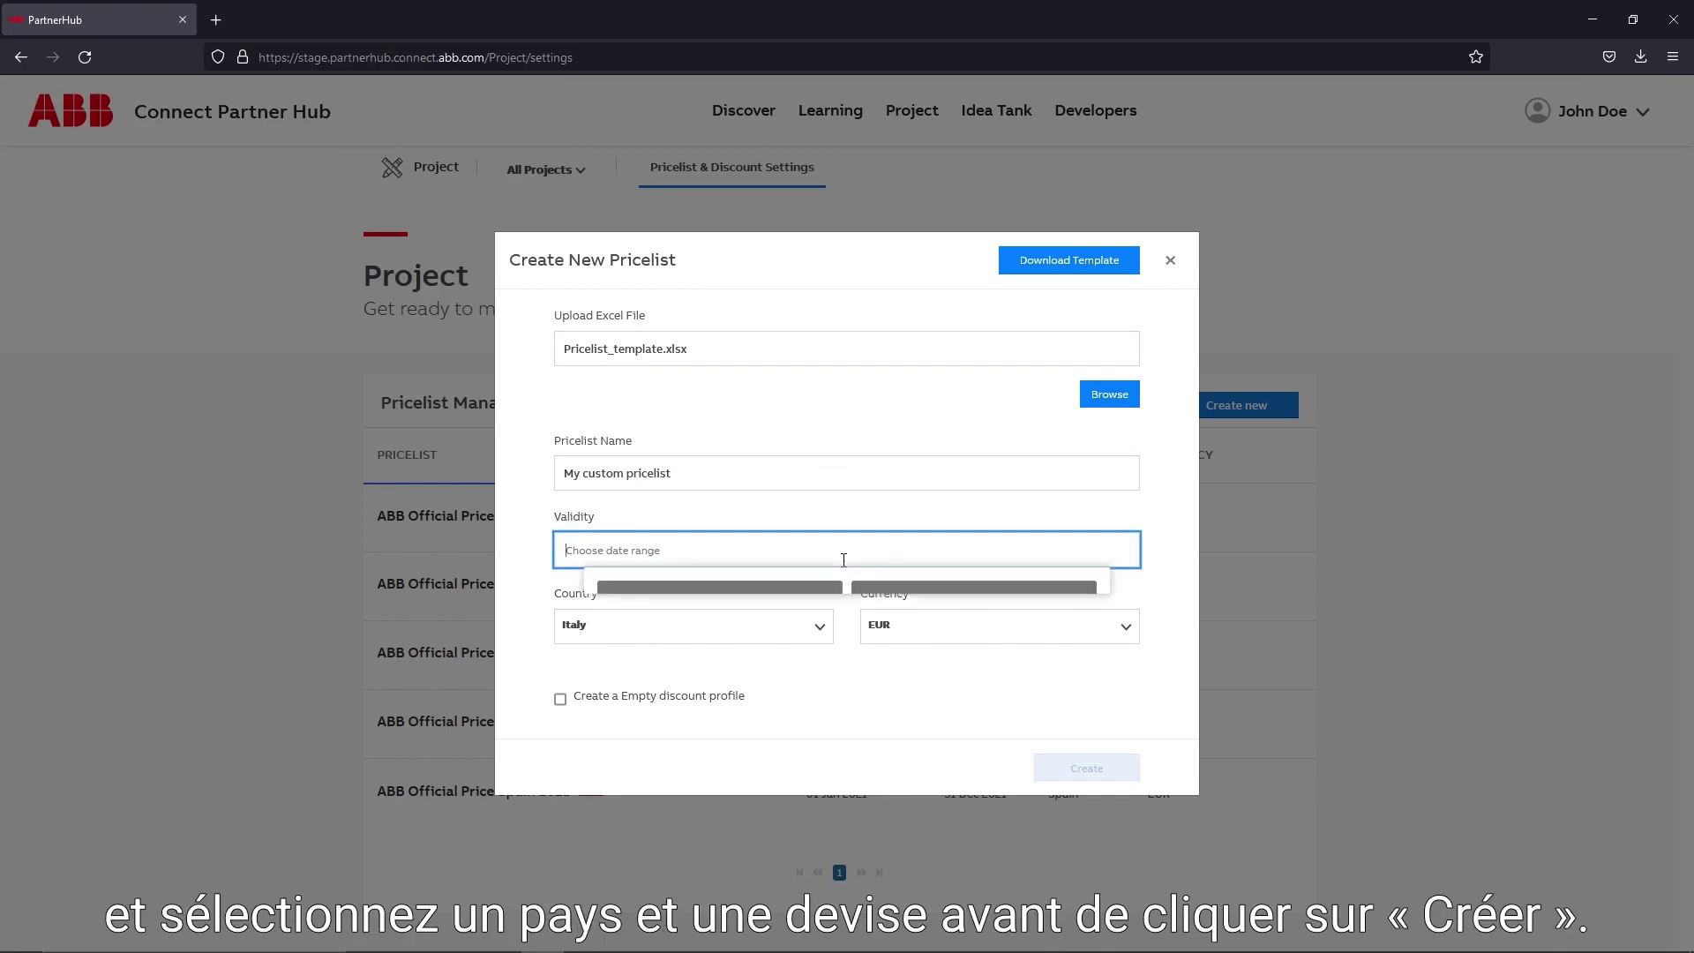
pyautogui.click(688, 550)
pyautogui.scroll(-10, 847, 715)
pyautogui.scroll(-8, 849, 715)
pyautogui.click(1039, 779)
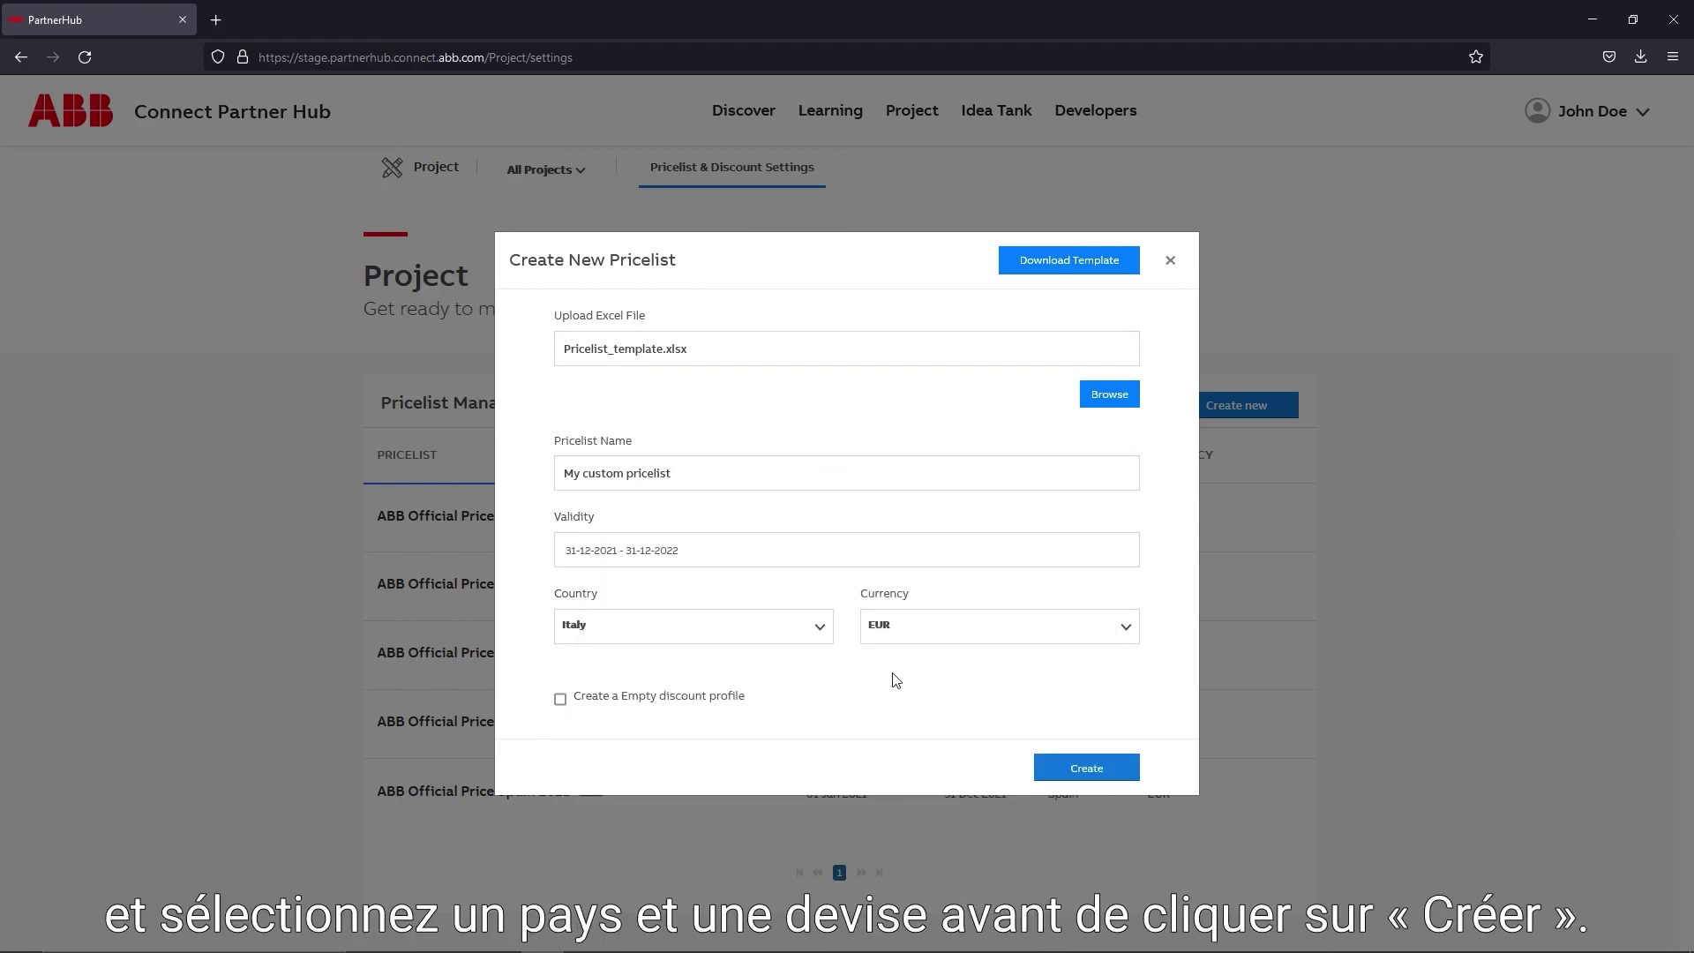
pyautogui.click(1087, 769)
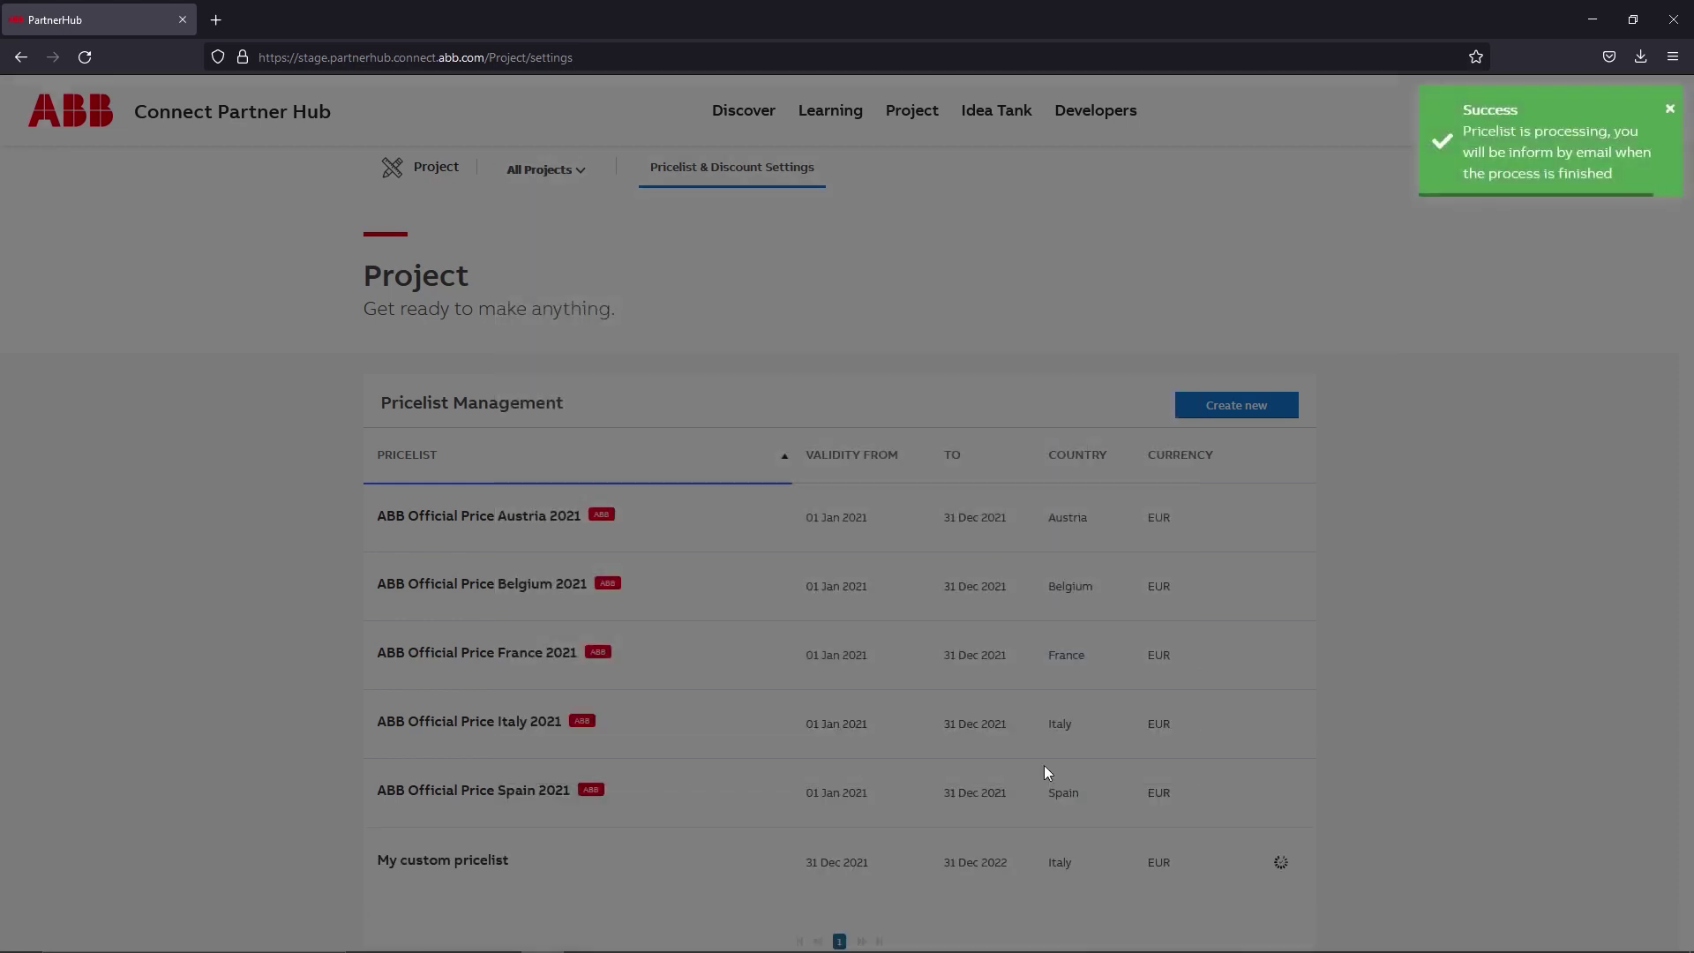
pyautogui.scroll(-2, 1430, 602)
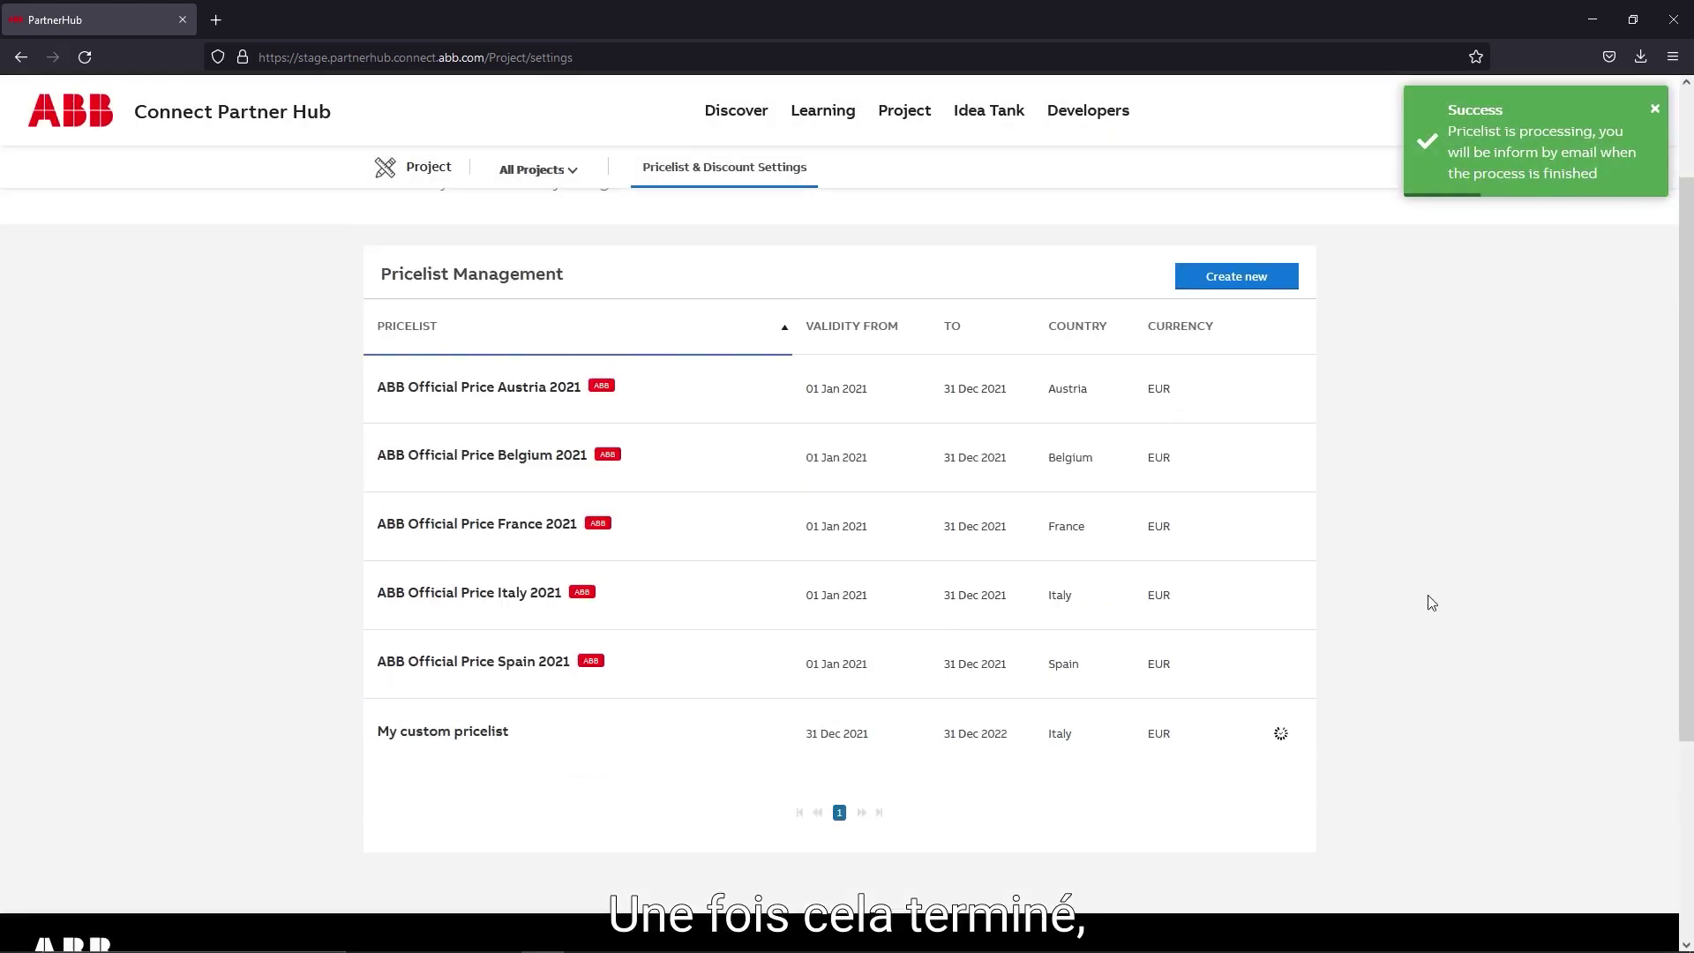
pyautogui.scroll(2, 533, 723)
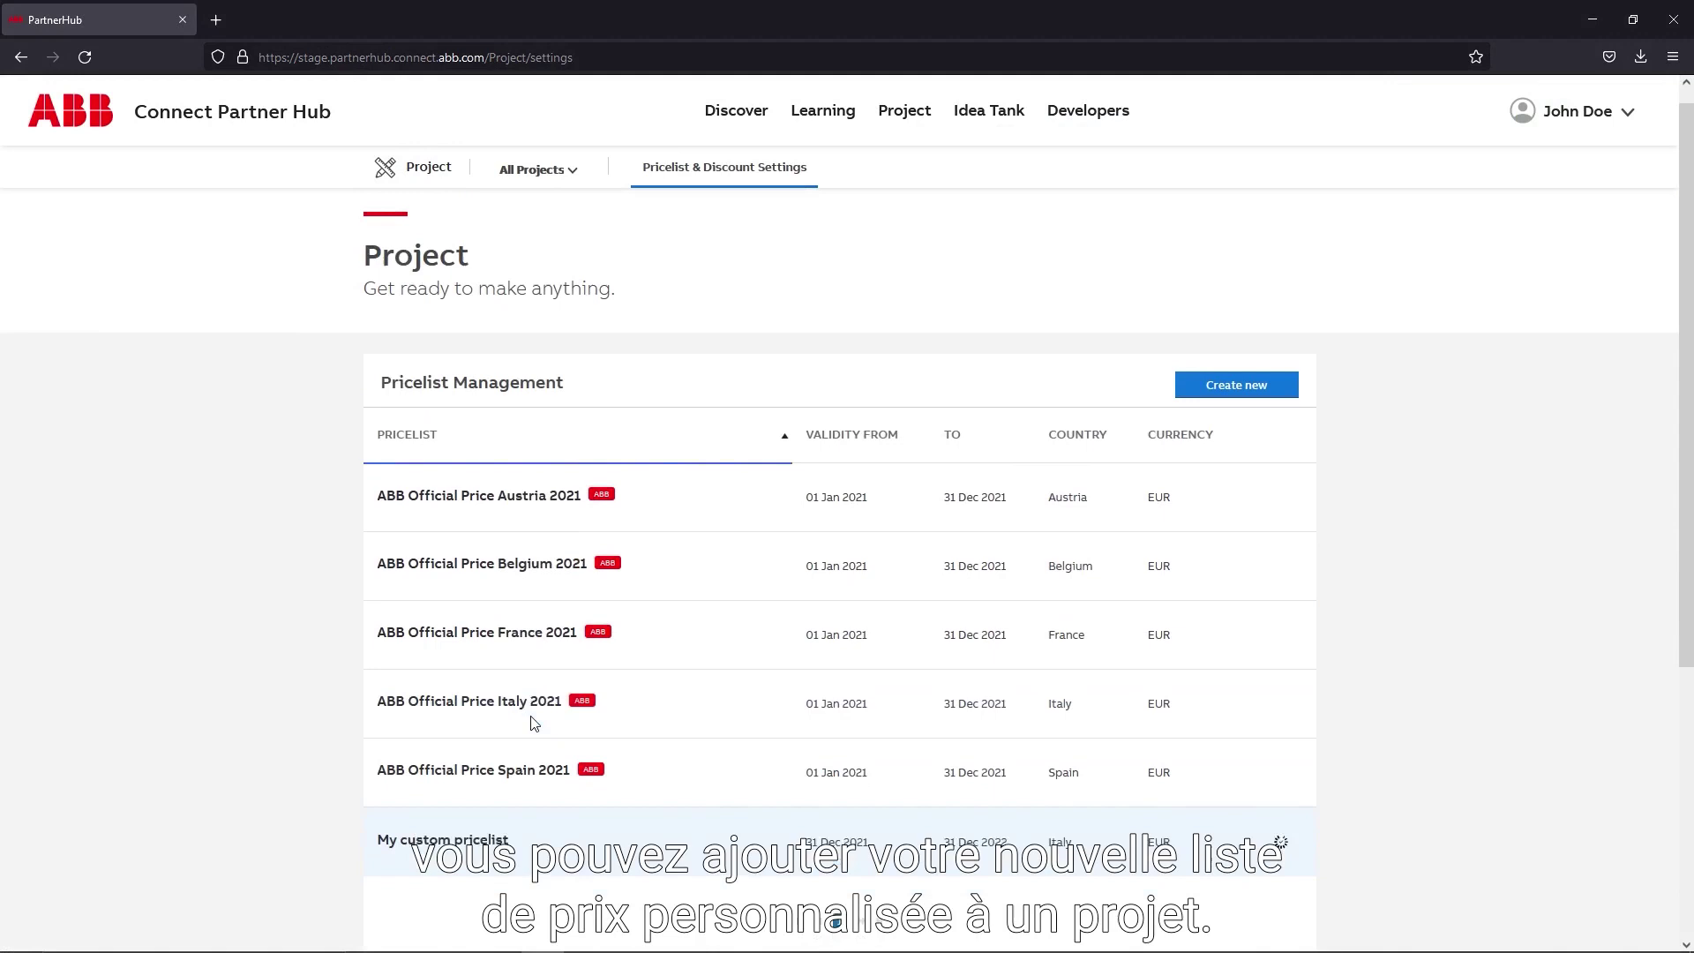
# - Select My custom pricelist under Pricelist Management in My first project's settings
pyautogui.click(428, 167)
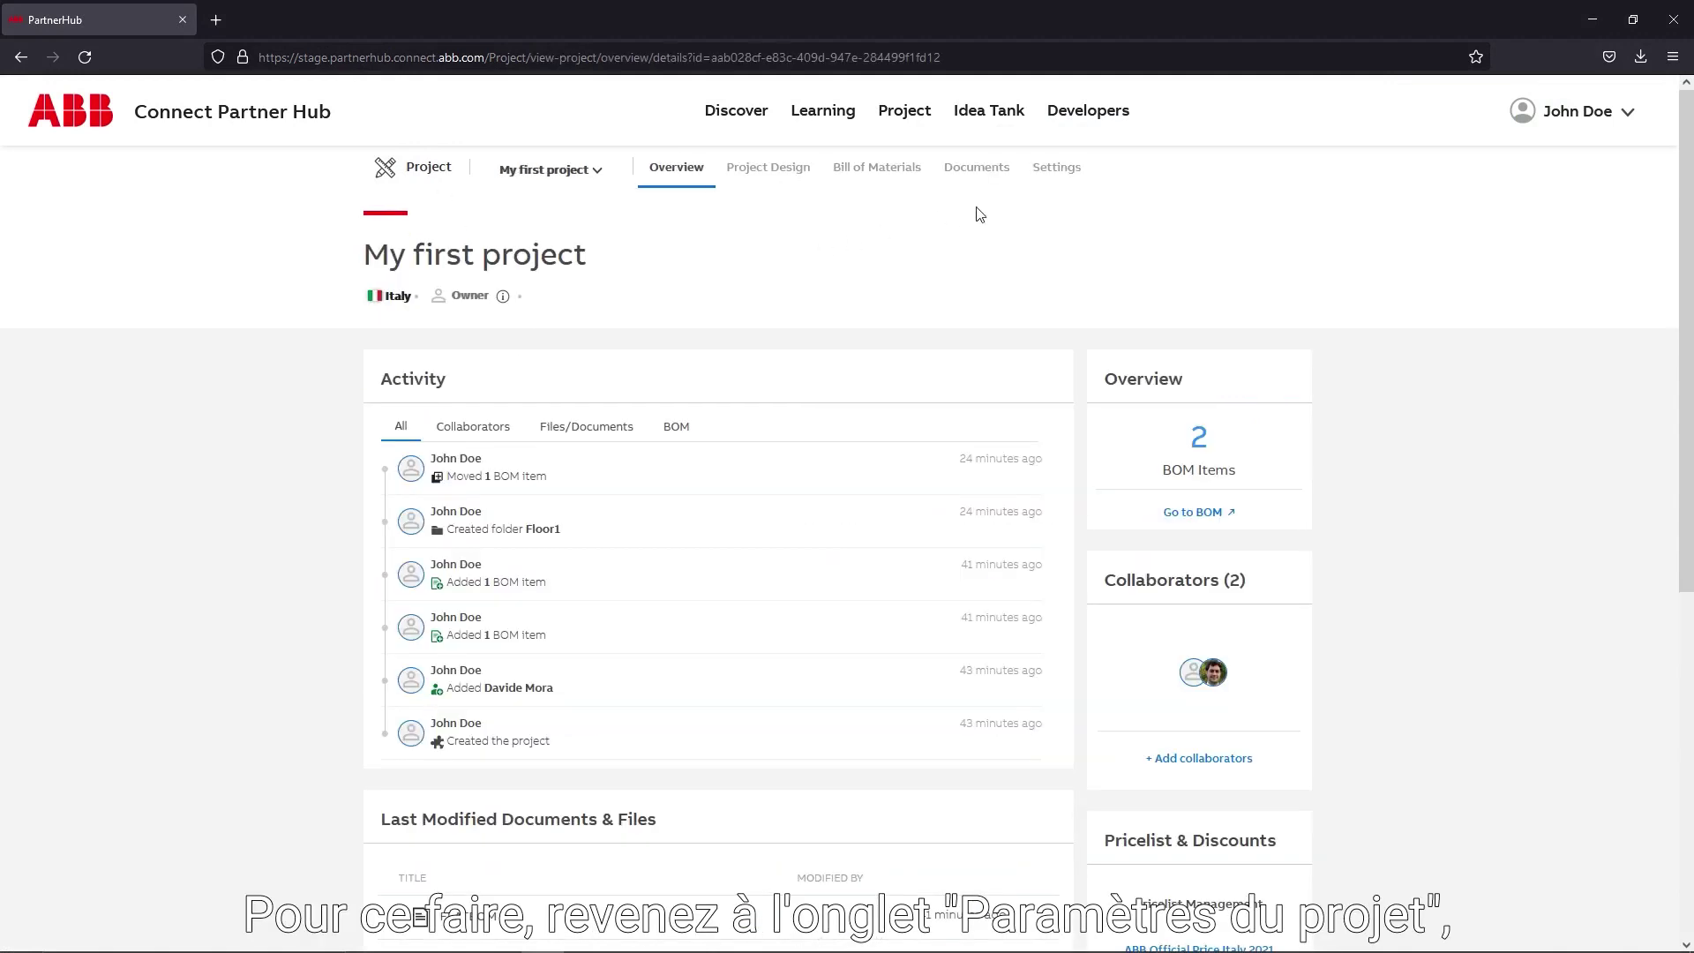
pyautogui.click(1056, 168)
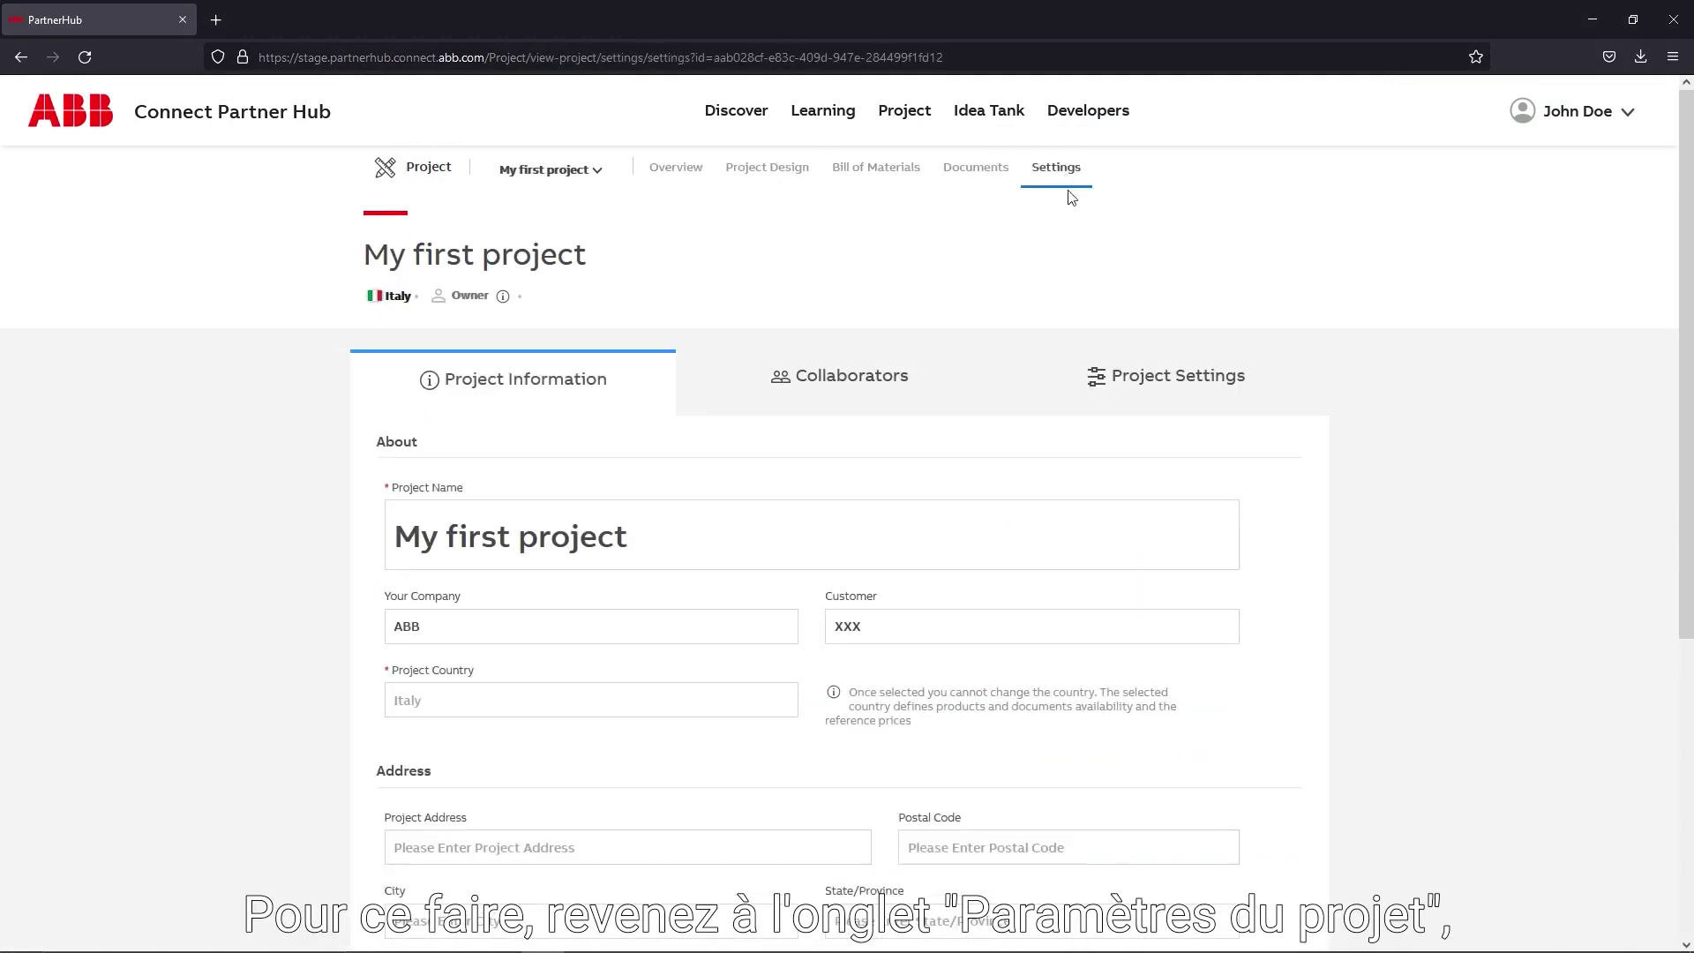
pyautogui.click(1259, 381)
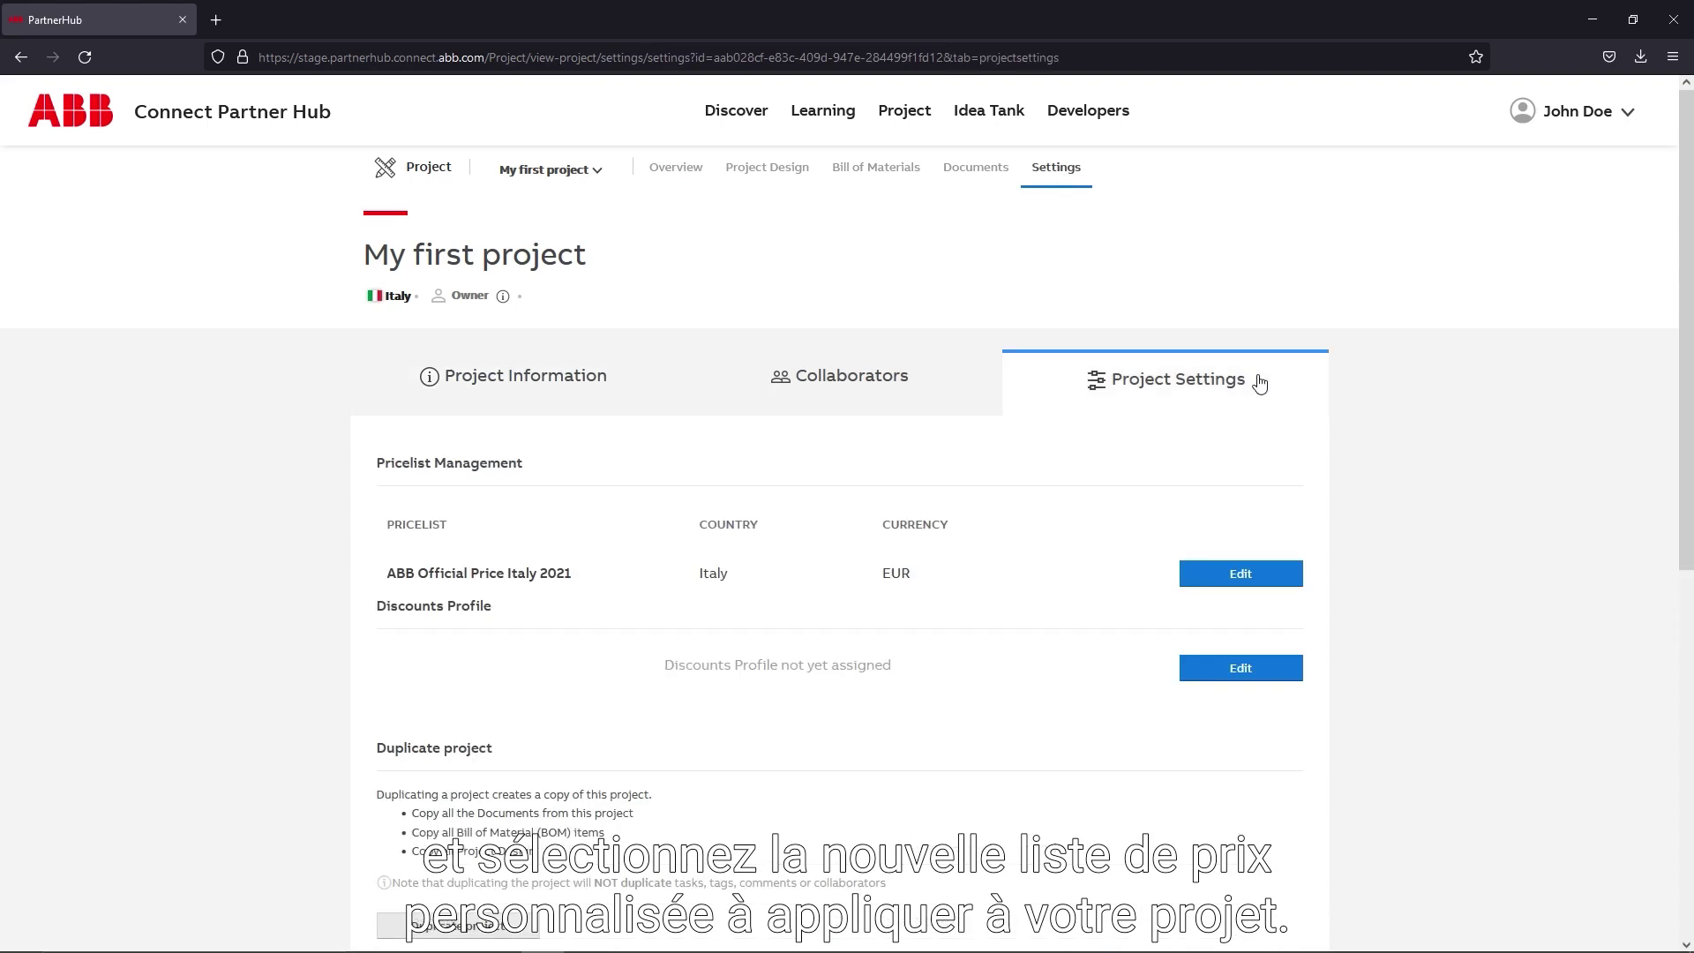
pyautogui.click(1241, 573)
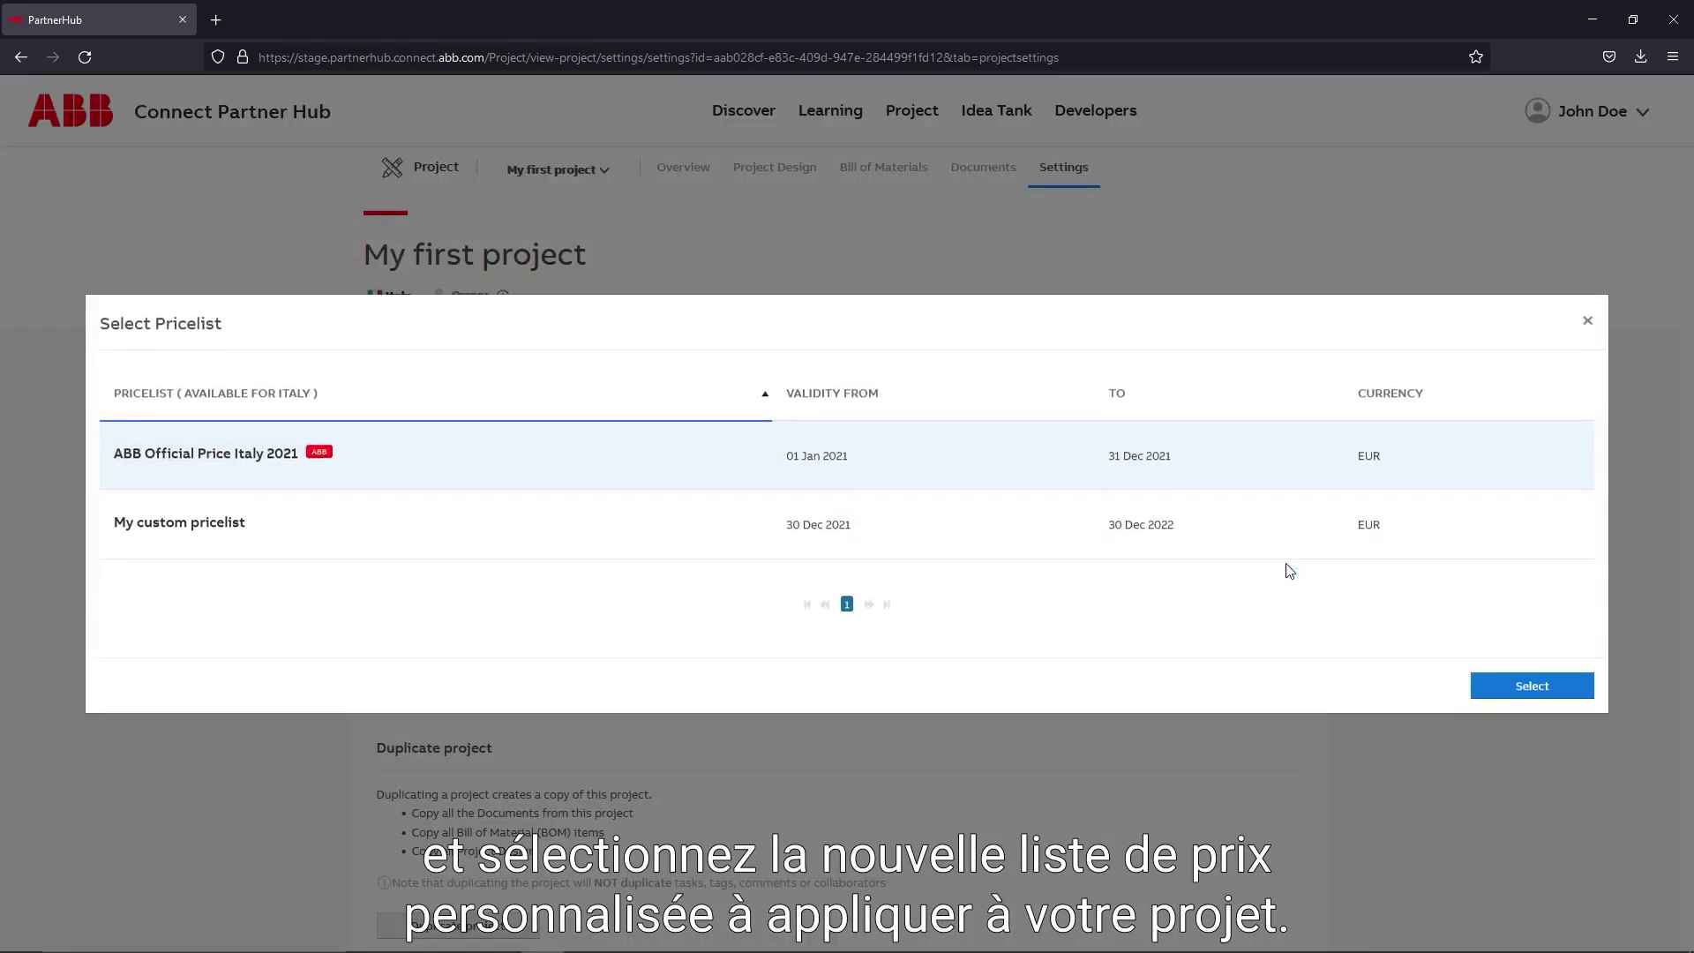
pyautogui.click(383, 526)
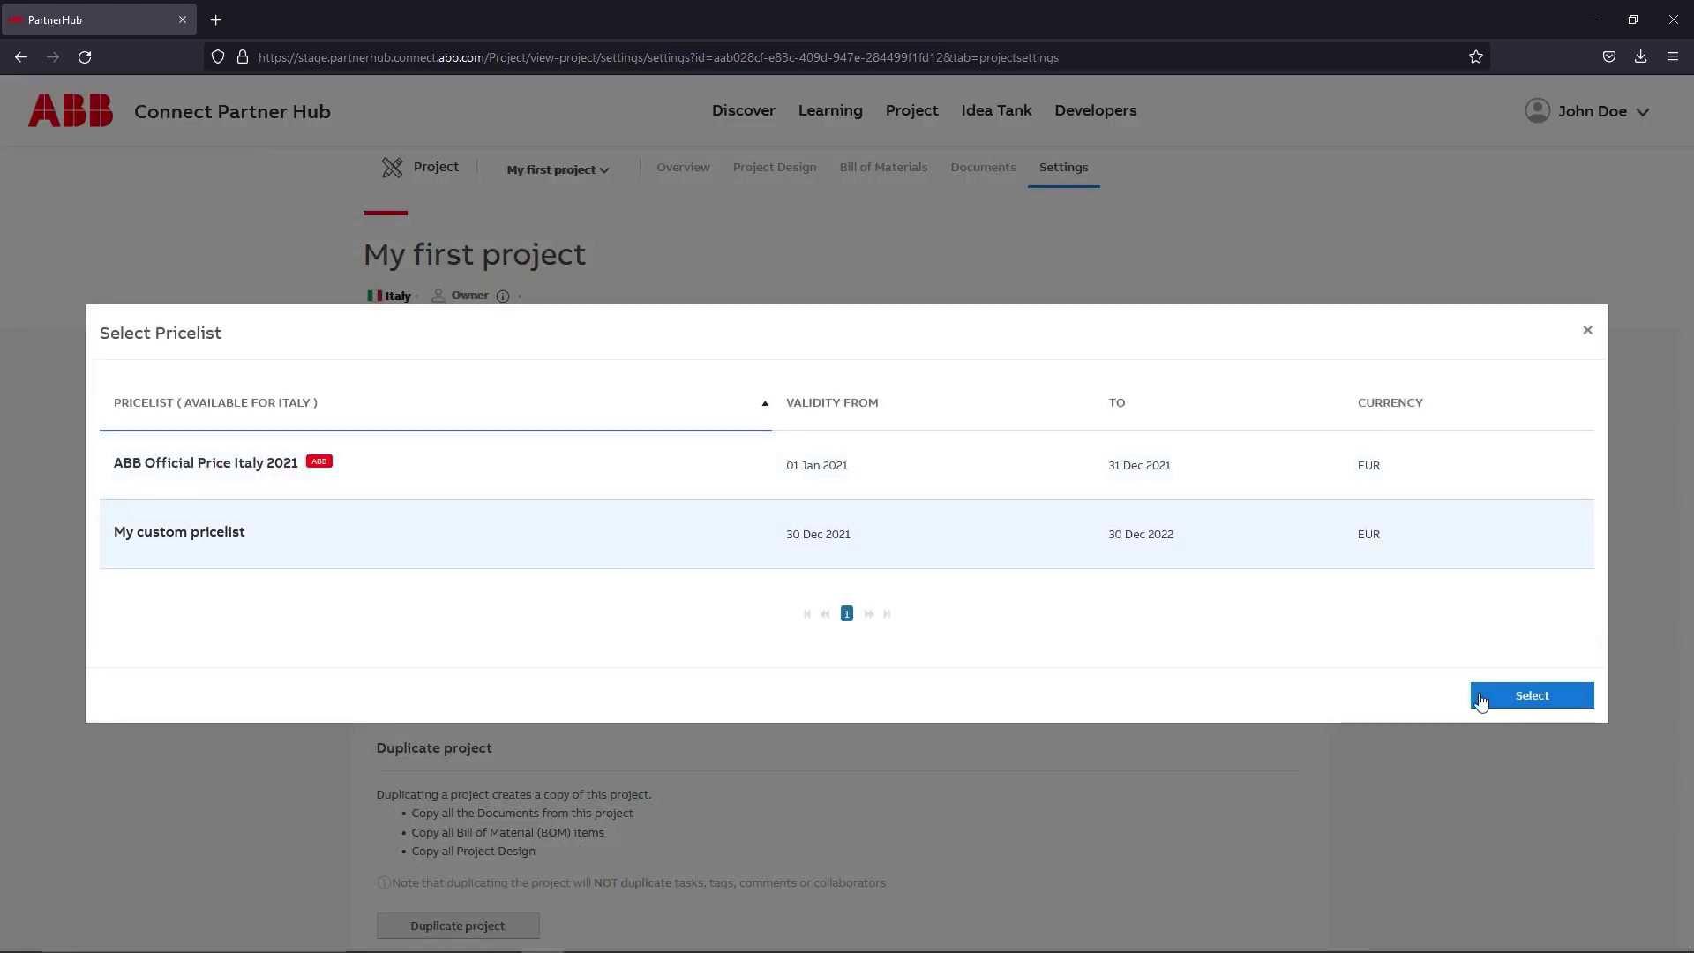
pyautogui.click(1532, 696)
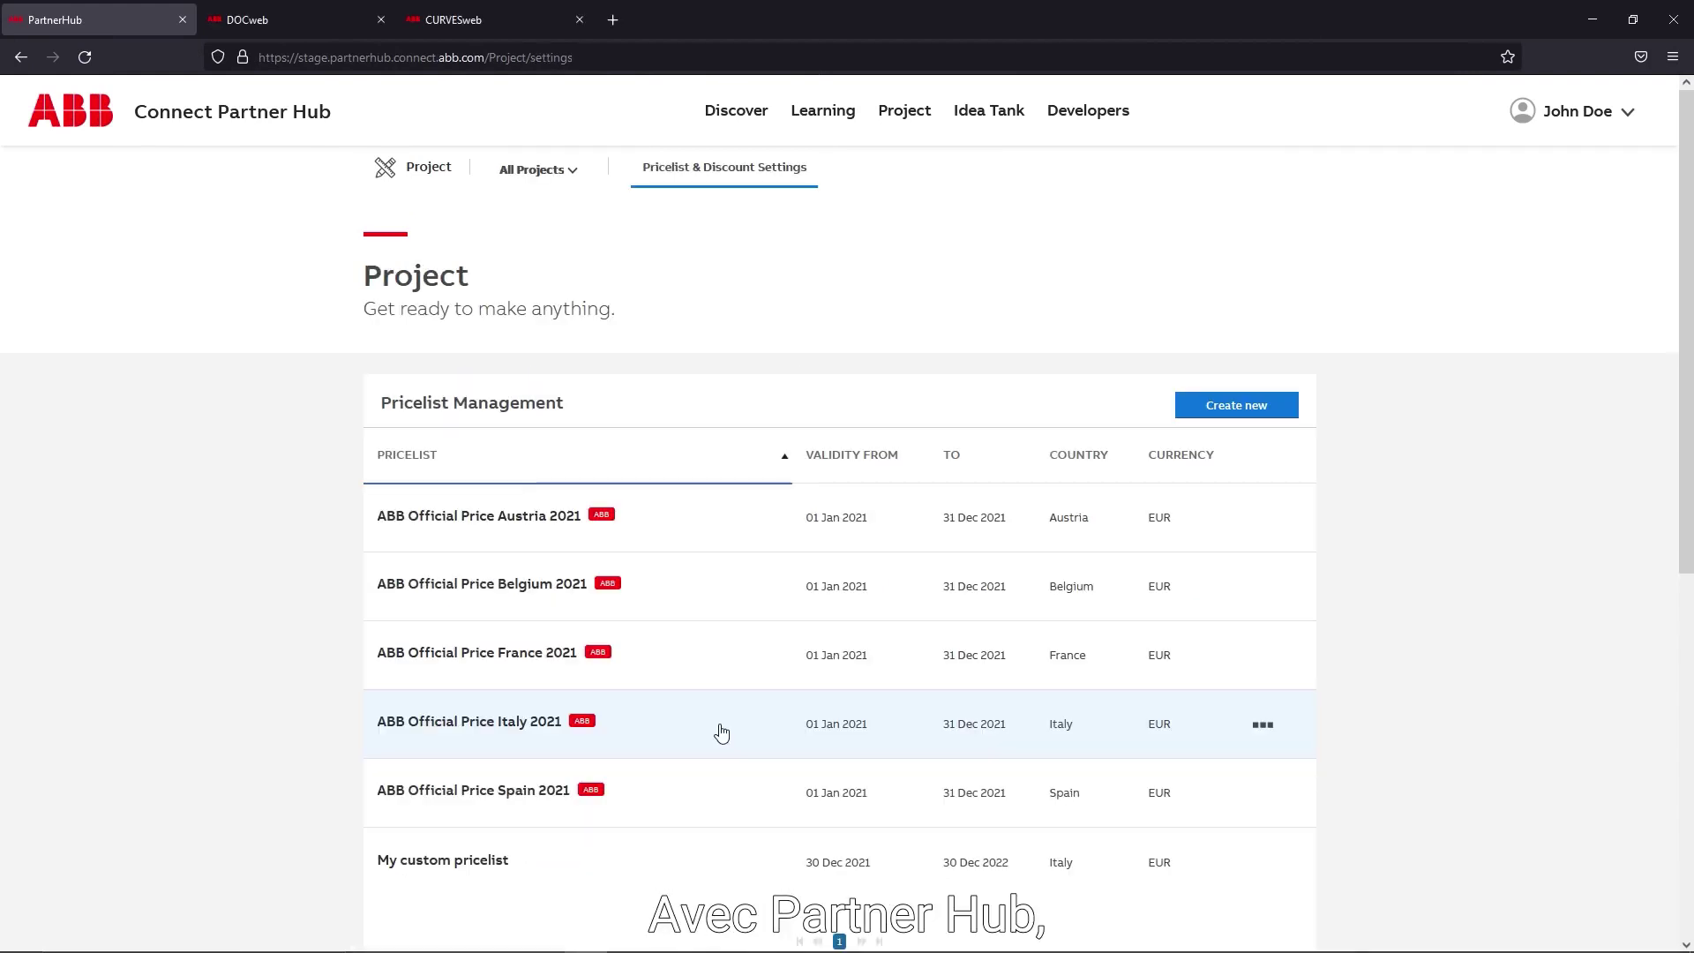
pyautogui.scroll(-3, 722, 732)
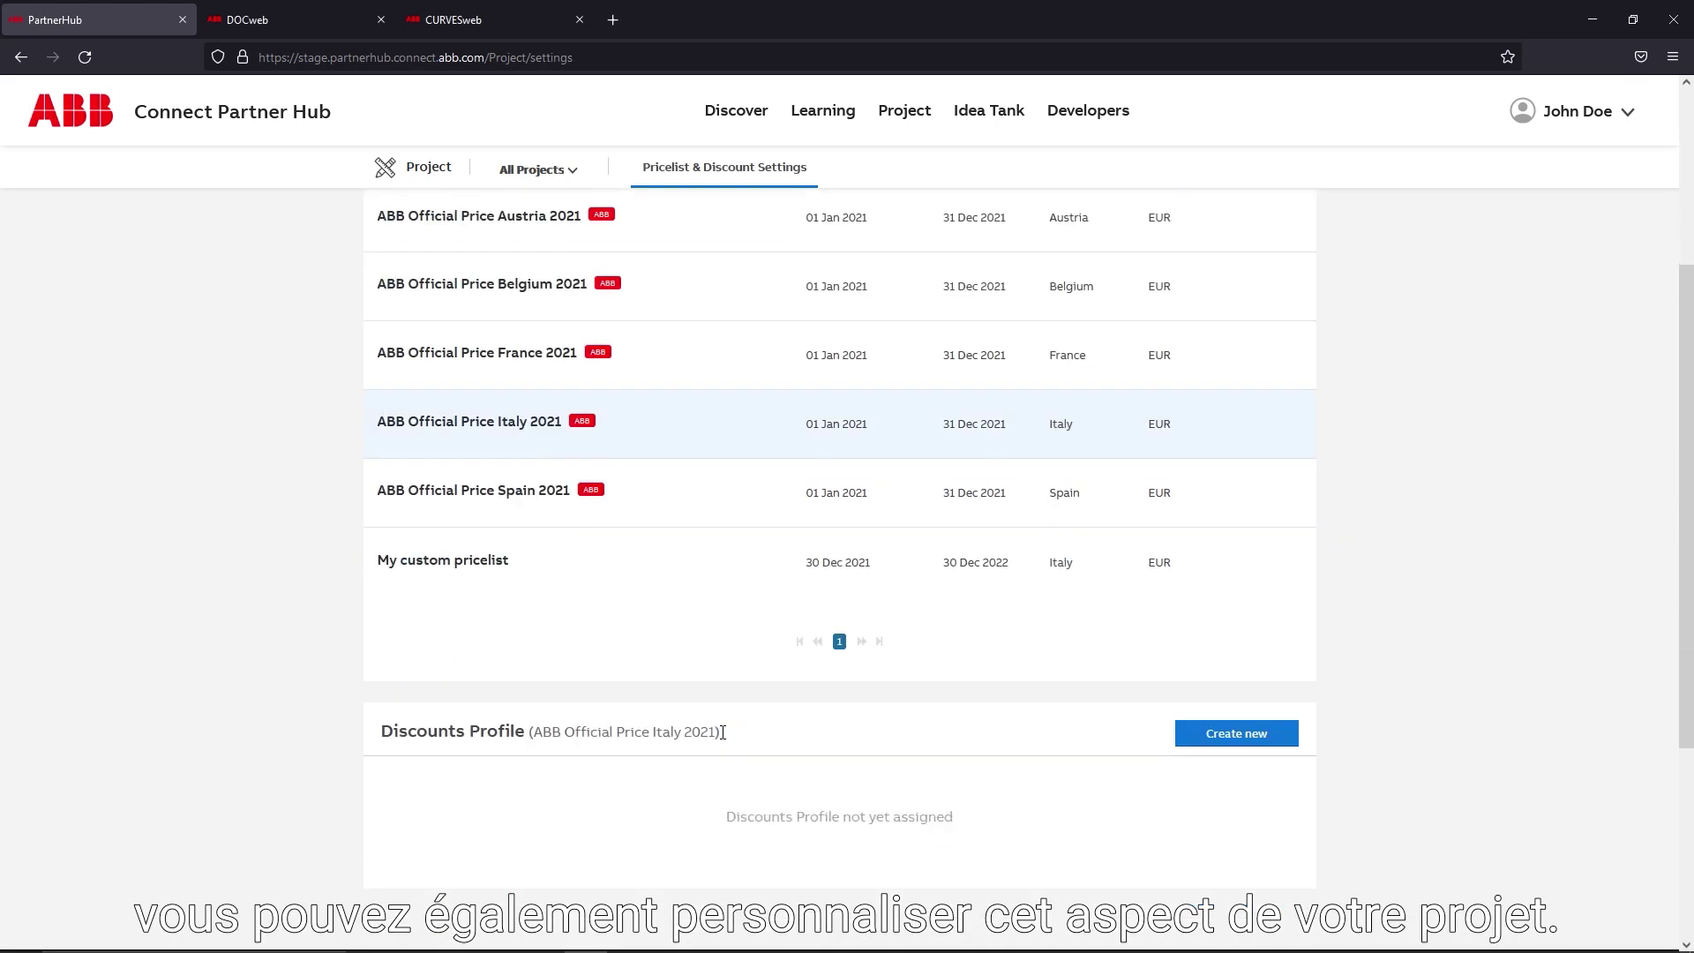
# - In Pricelist & Discount Settings, select ABB Official Price Italy 2021 to show its discounts
pyautogui.click(905, 110)
pyautogui.click(807, 167)
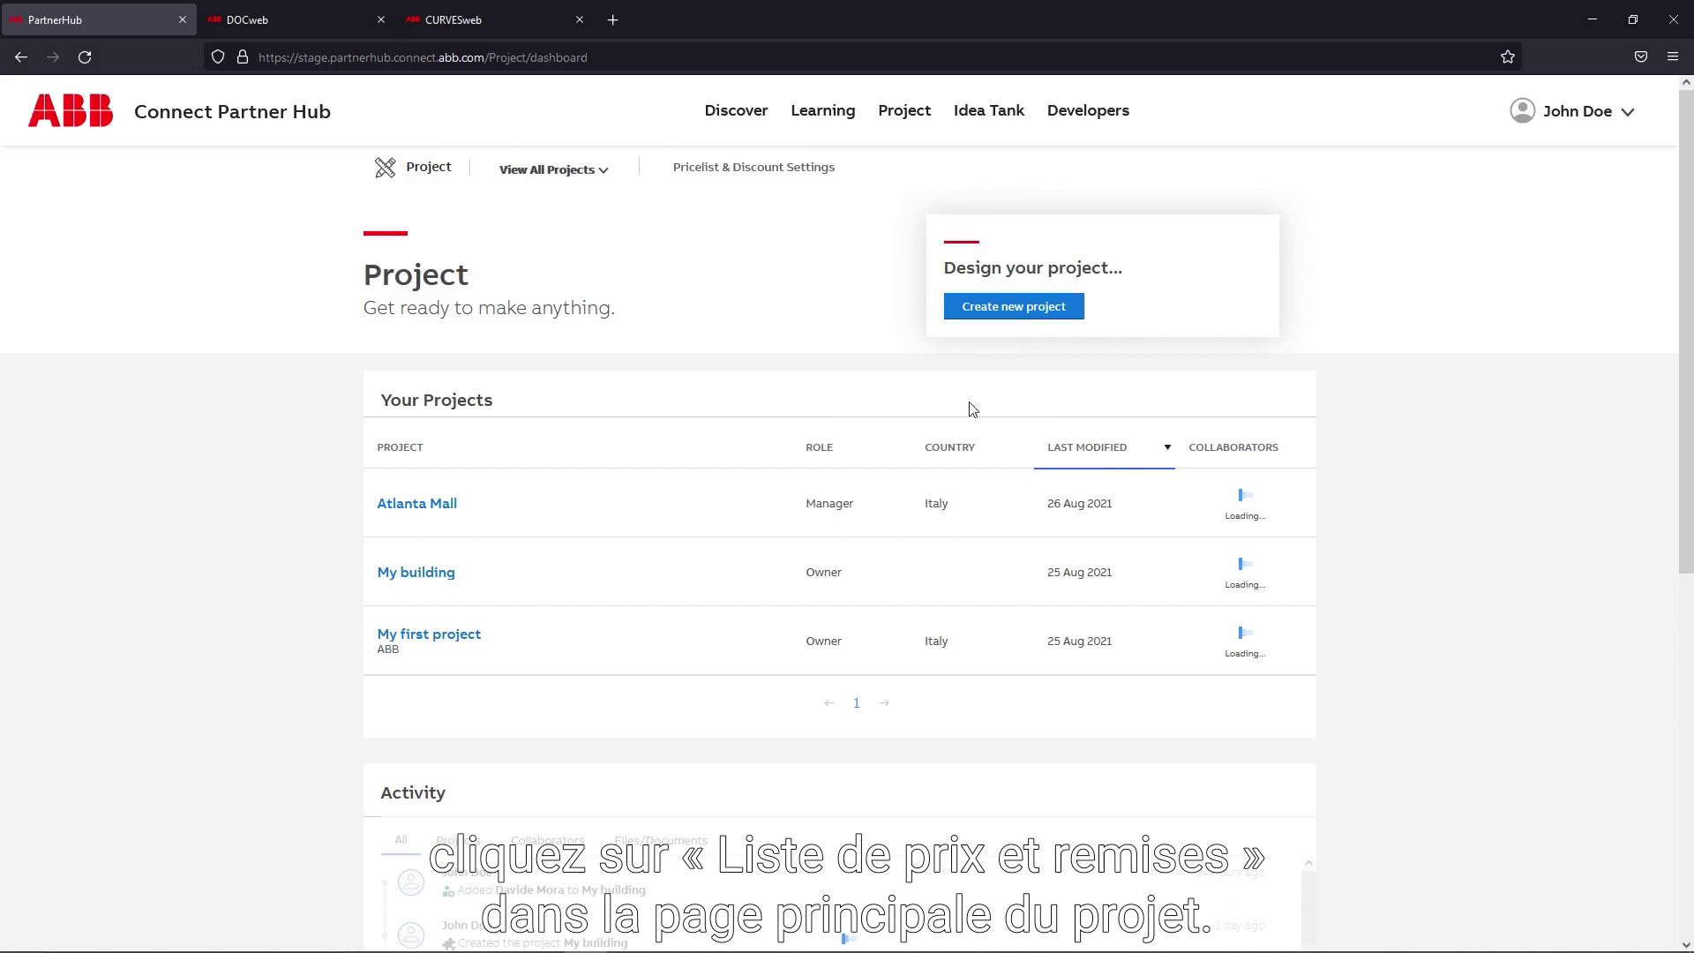
pyautogui.click(808, 170)
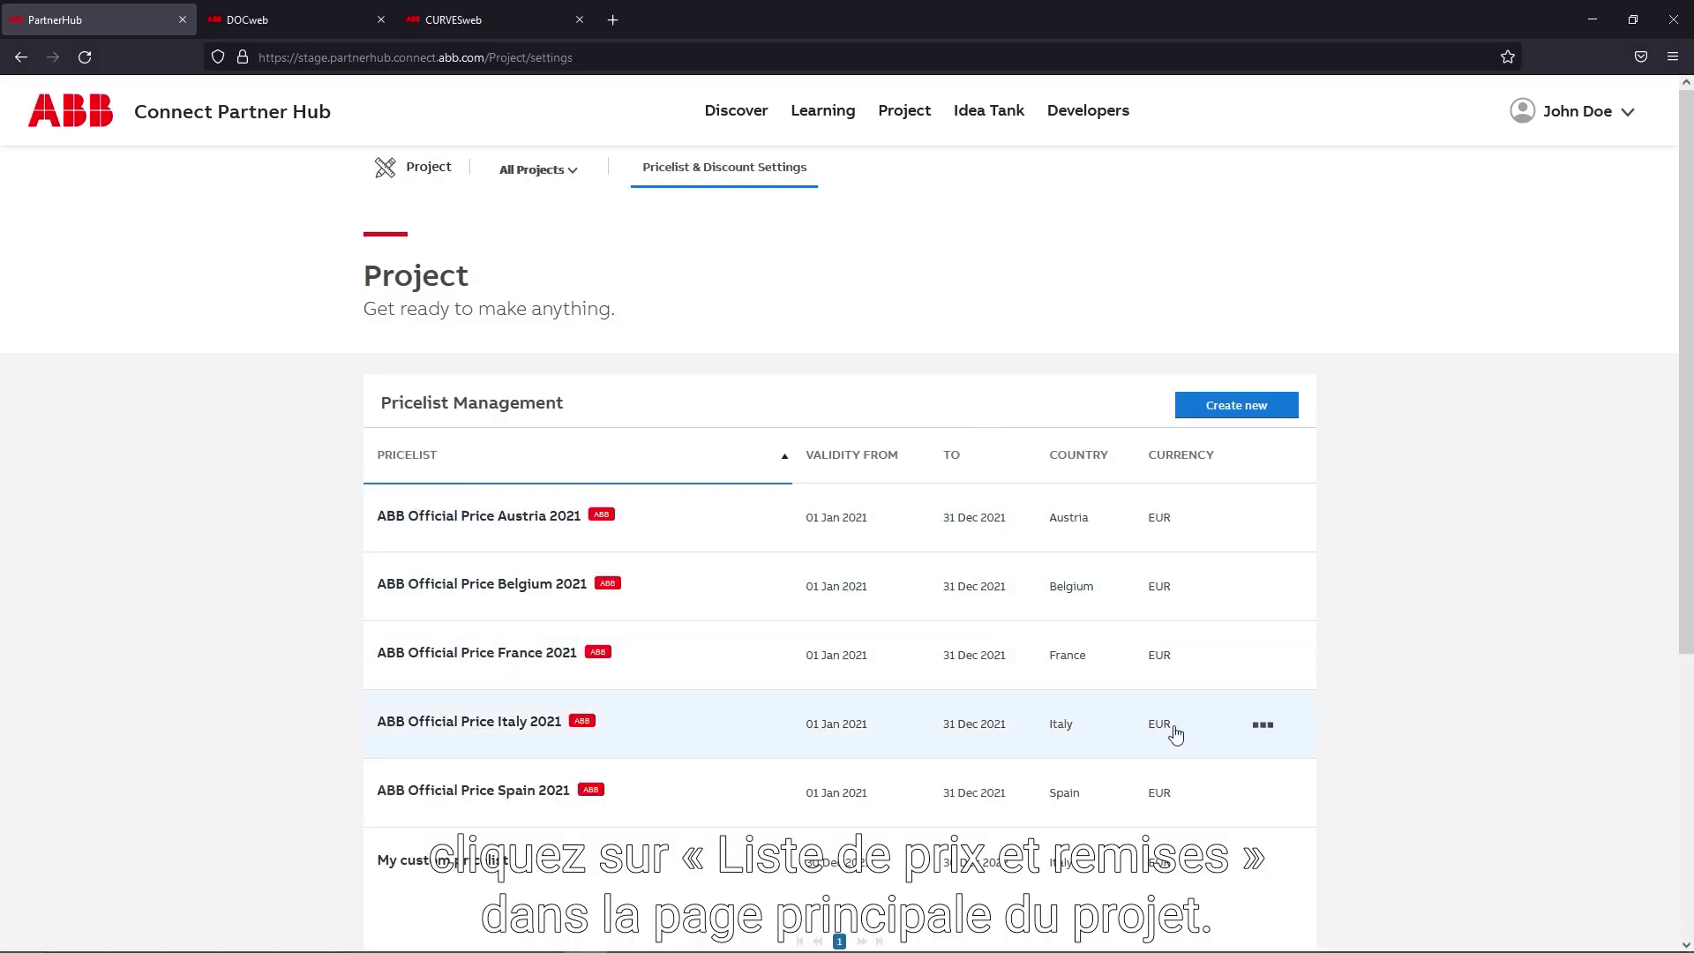
pyautogui.click(722, 732)
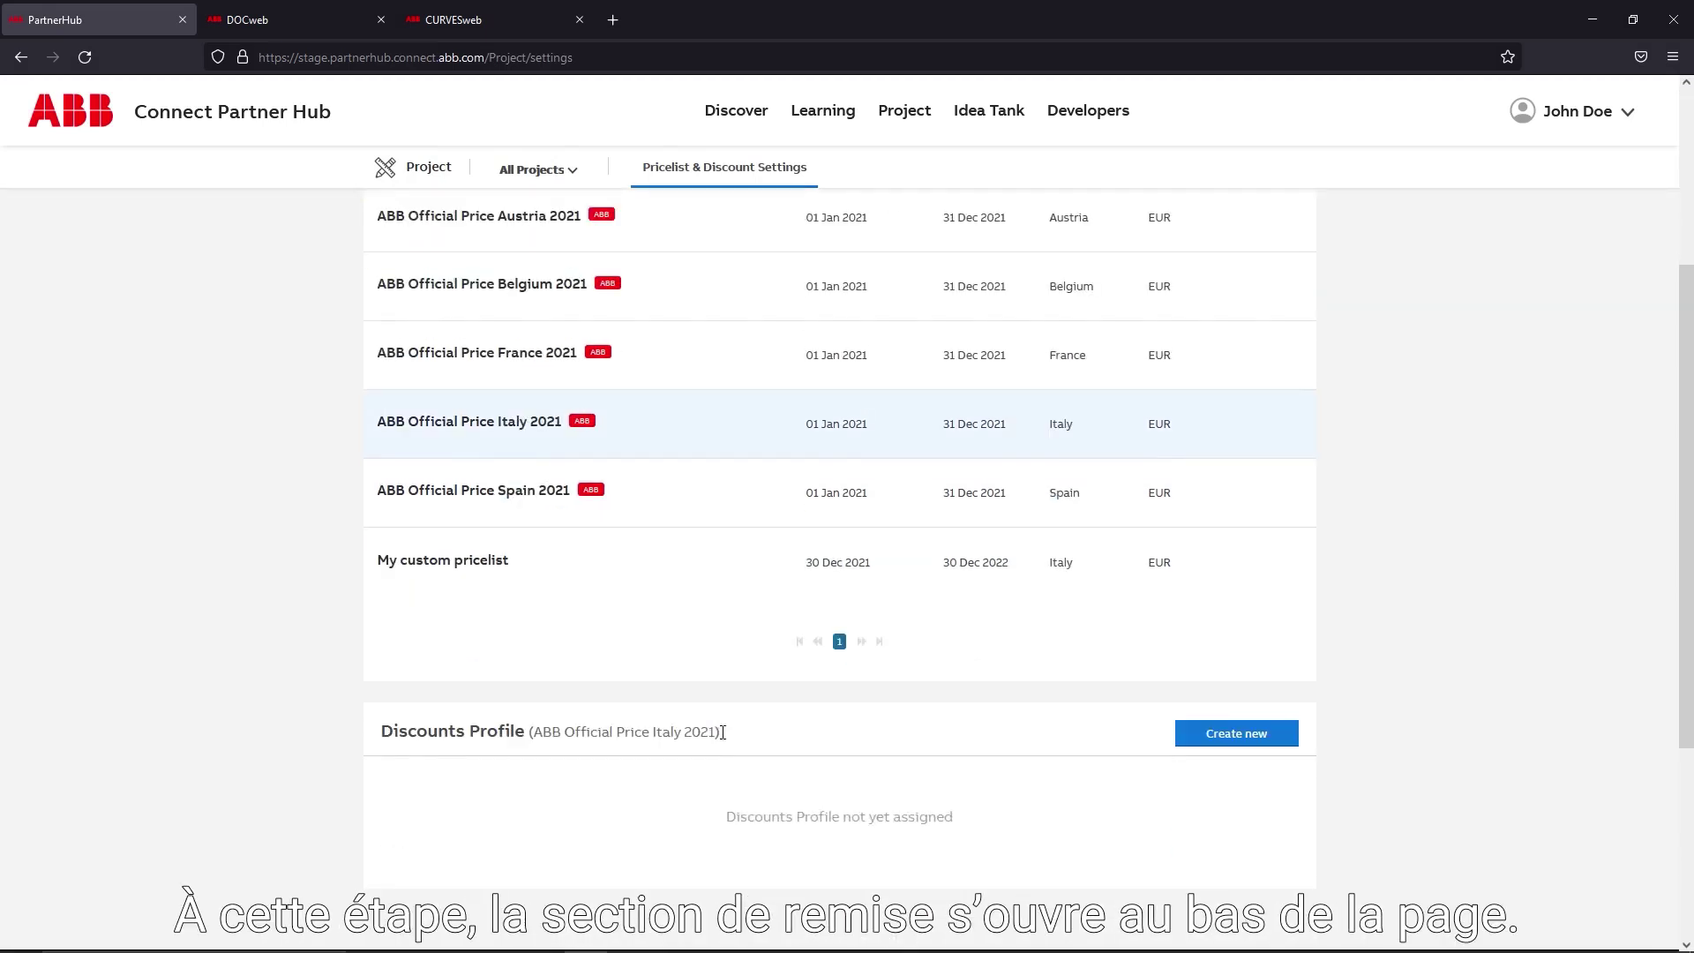
# - Download the Italy 2021 discount template and upload it to a new discount profile
pyautogui.click(1236, 734)
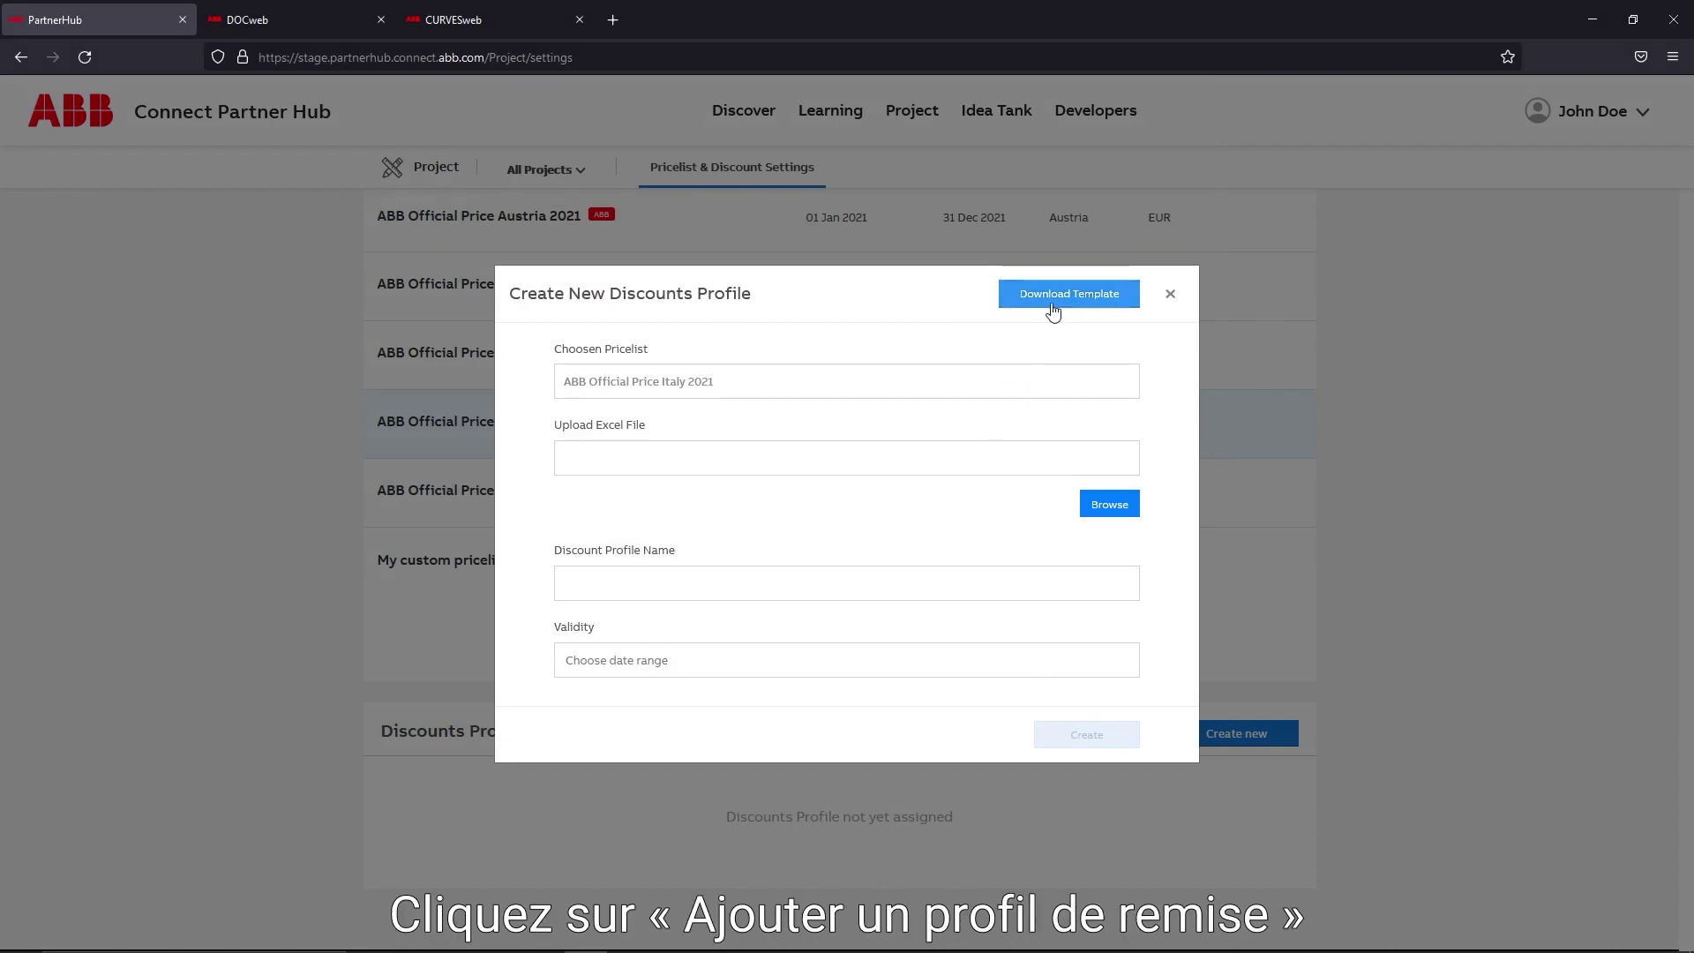
pyautogui.click(1069, 292)
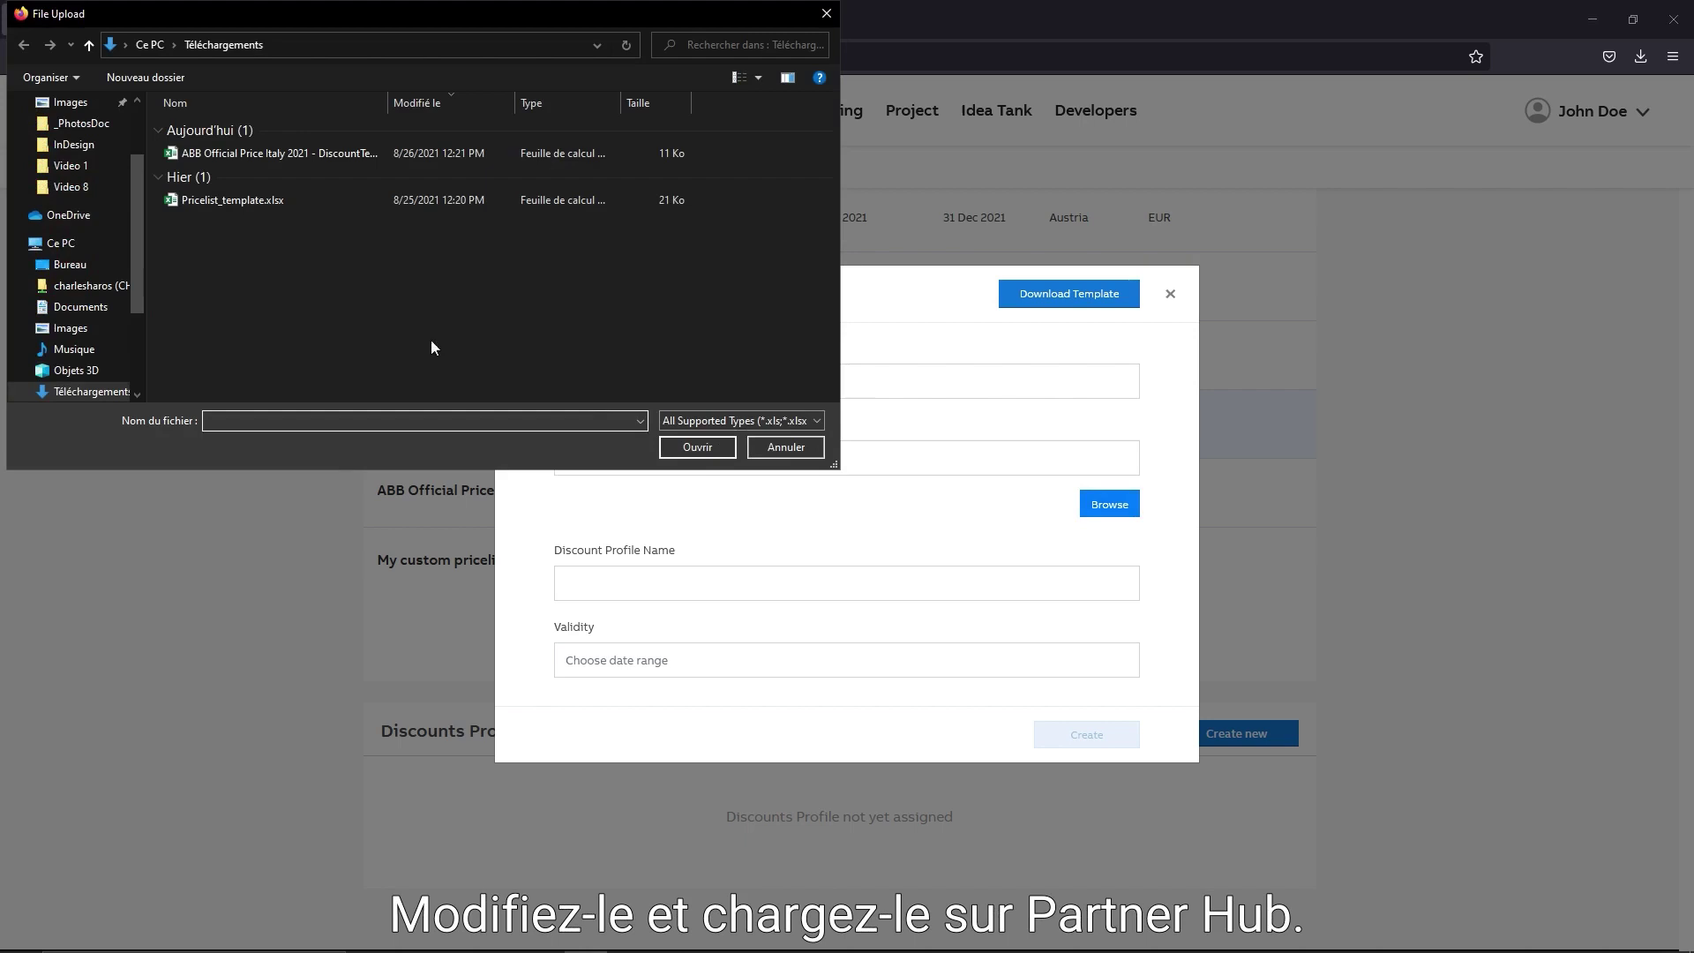
pyautogui.click(303, 152)
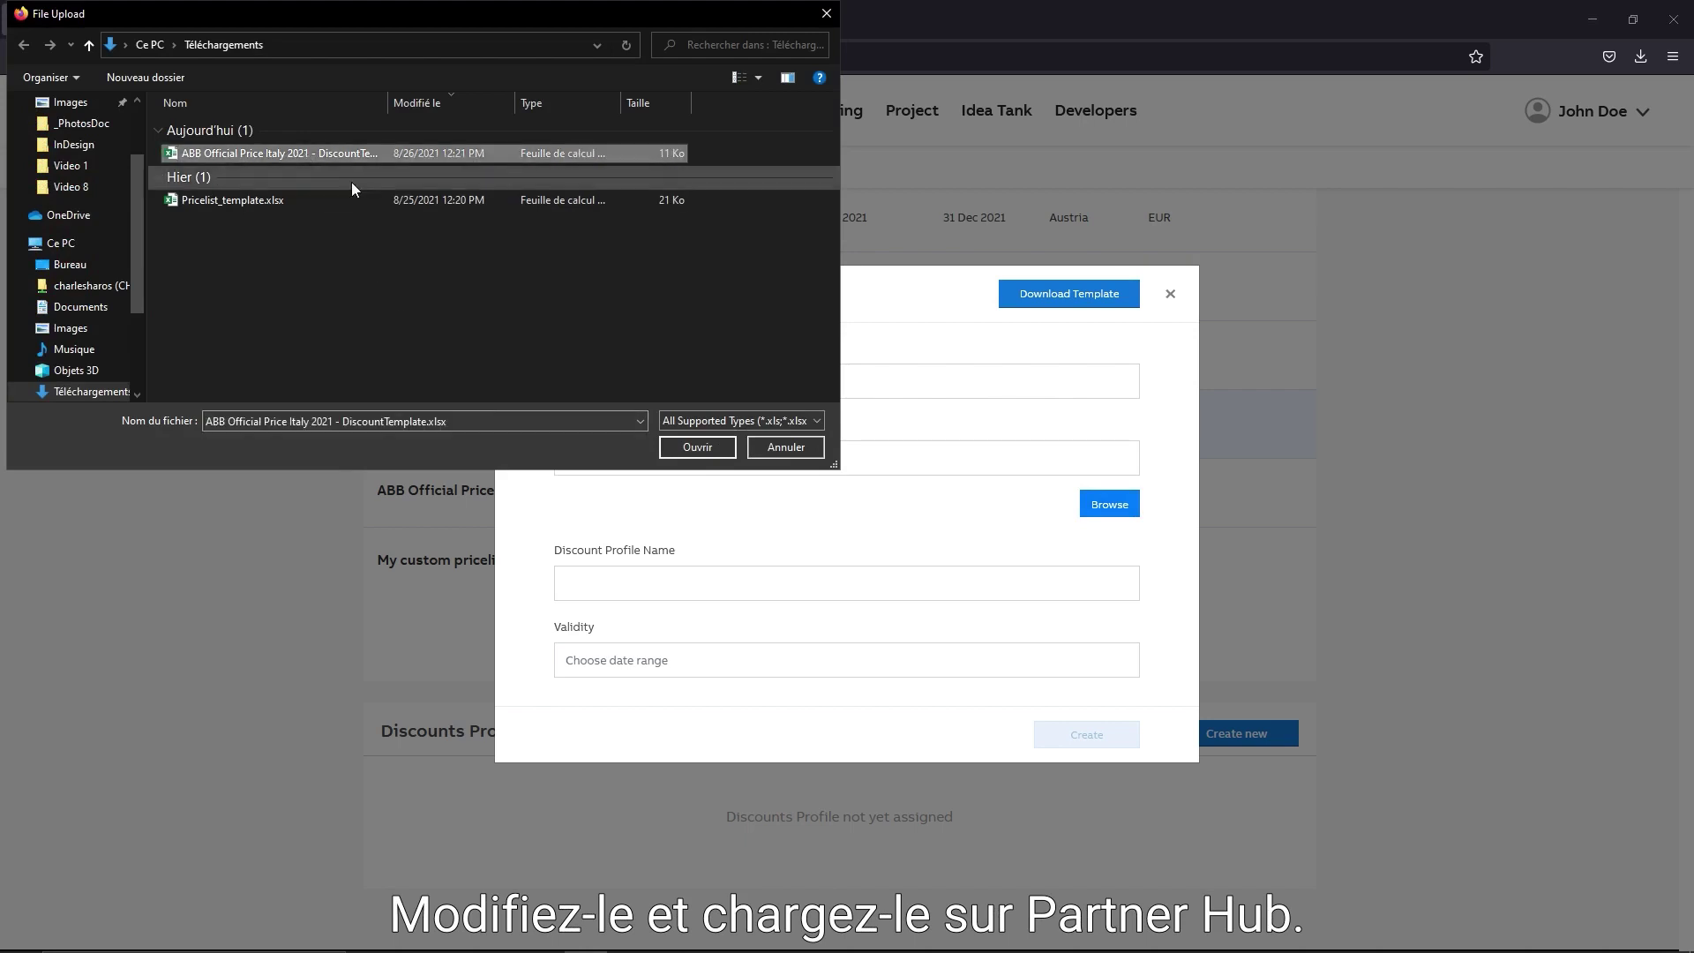
pyautogui.click(686, 447)
# - Set validity 01-08-2021 to 31-12-2021 and create the My client No1 profile
pyautogui.click(848, 659)
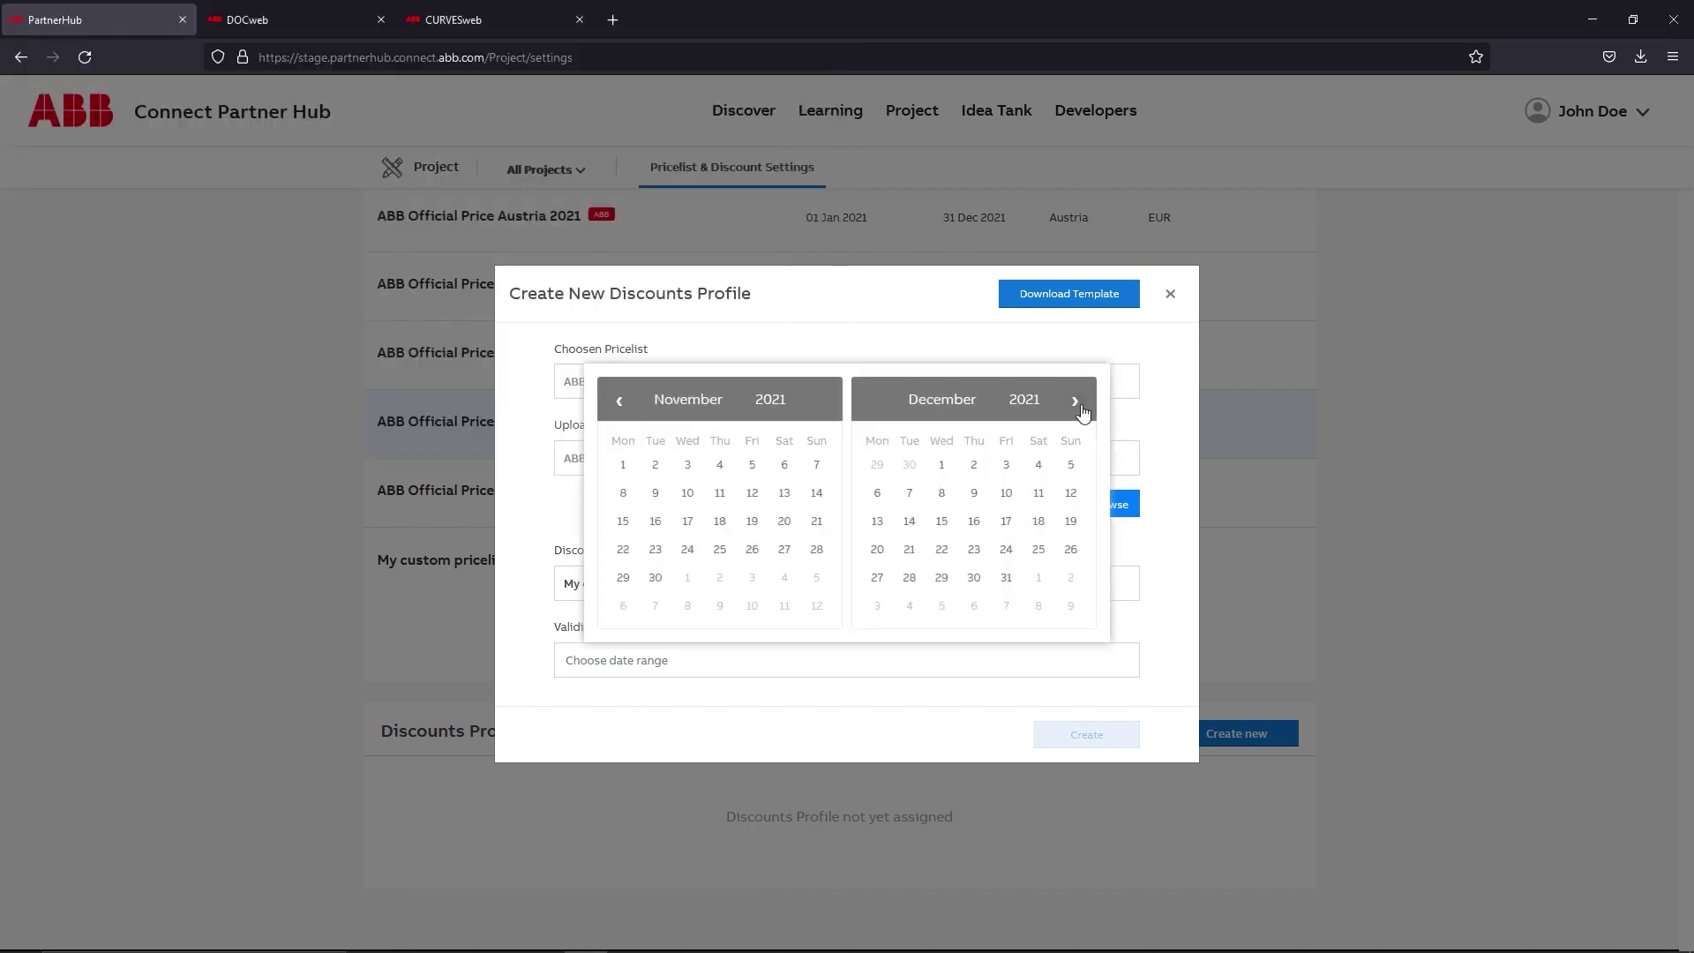
pyautogui.click(1006, 577)
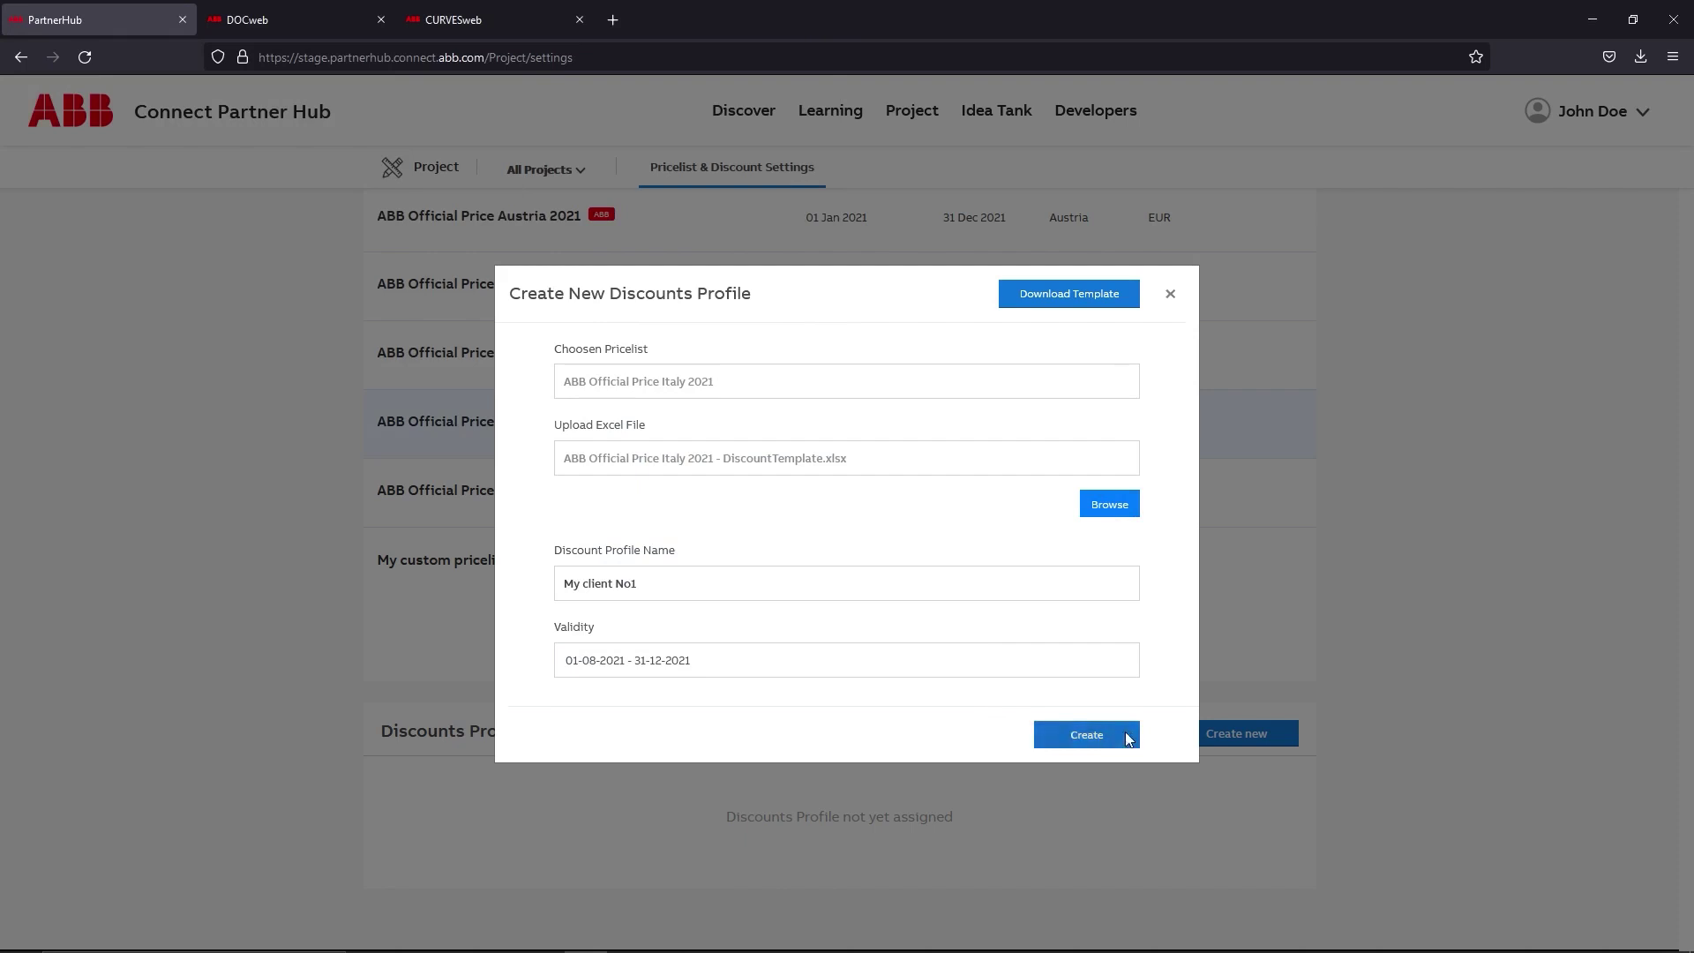
pyautogui.click(1086, 734)
pyautogui.click(547, 169)
# - Select My client No1 under Discounts Profile in My first project's settings
pyautogui.click(547, 198)
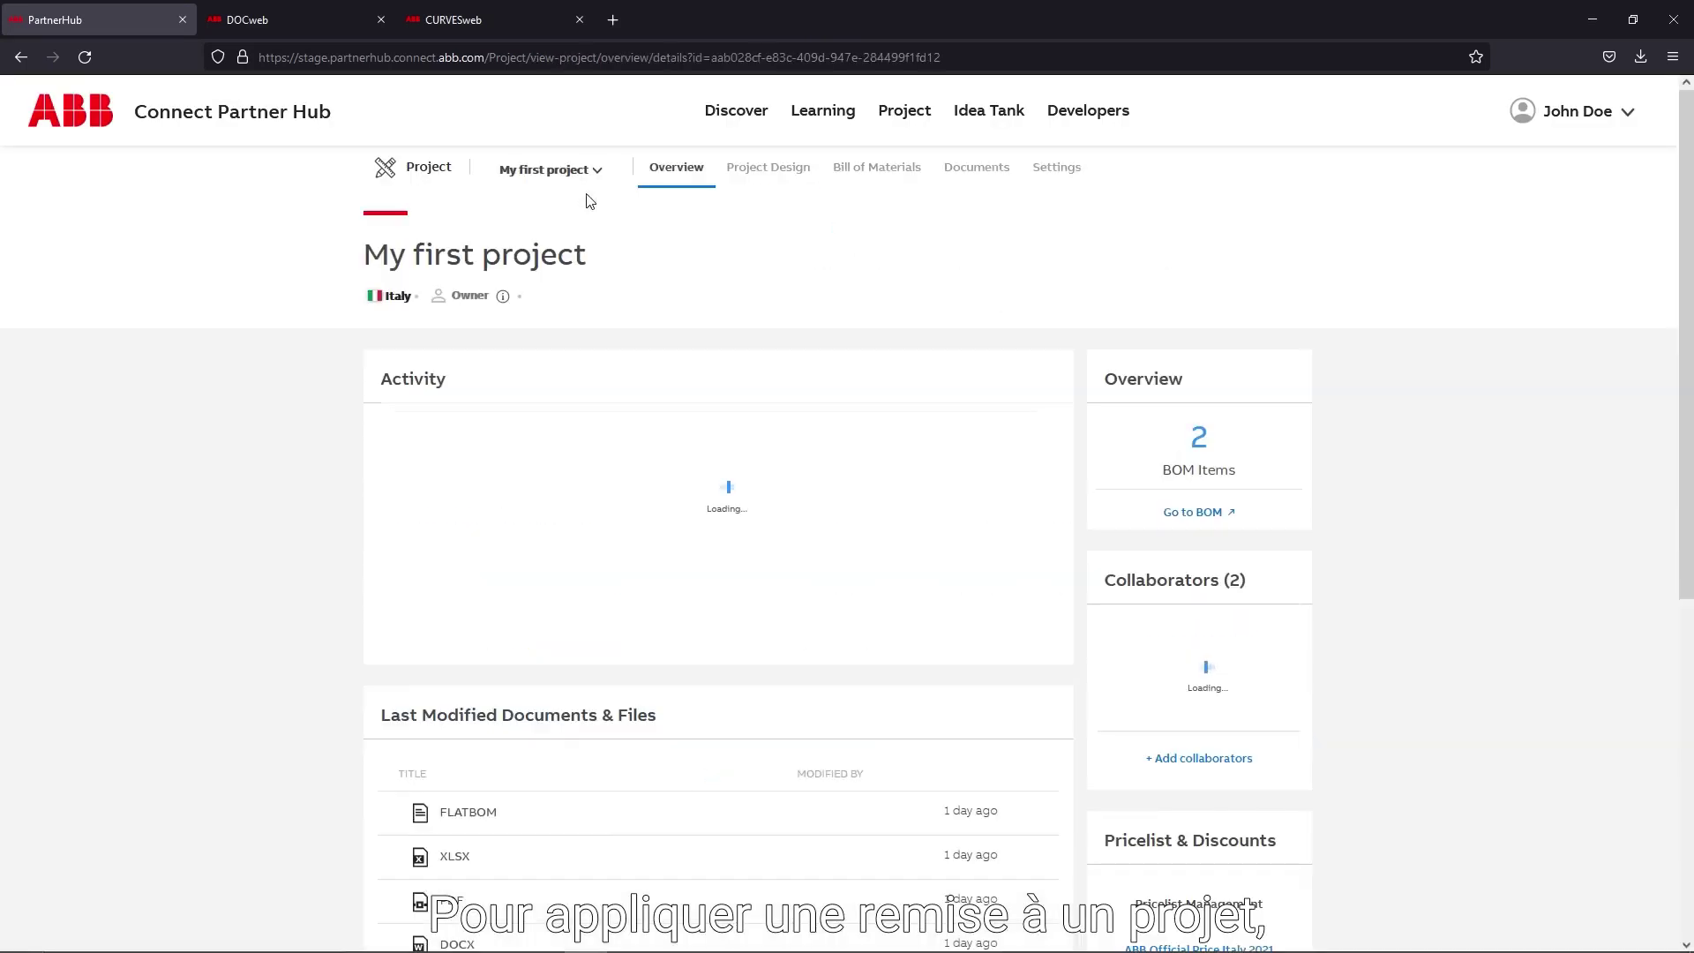
pyautogui.click(1057, 167)
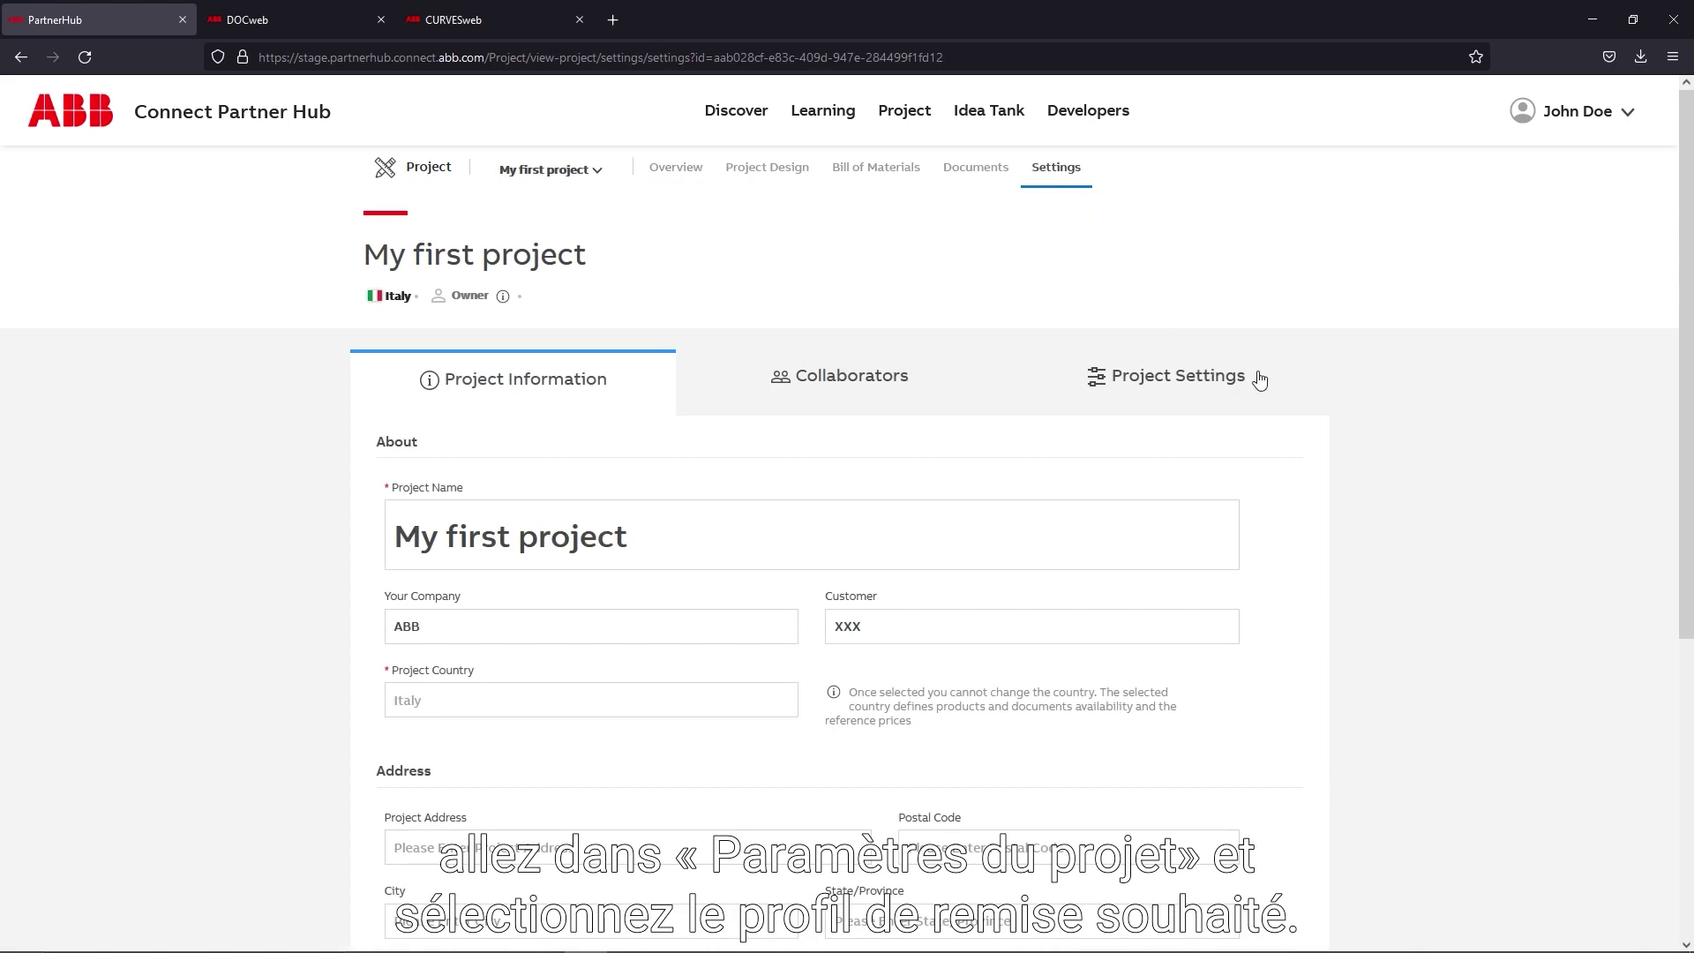
pyautogui.click(1254, 379)
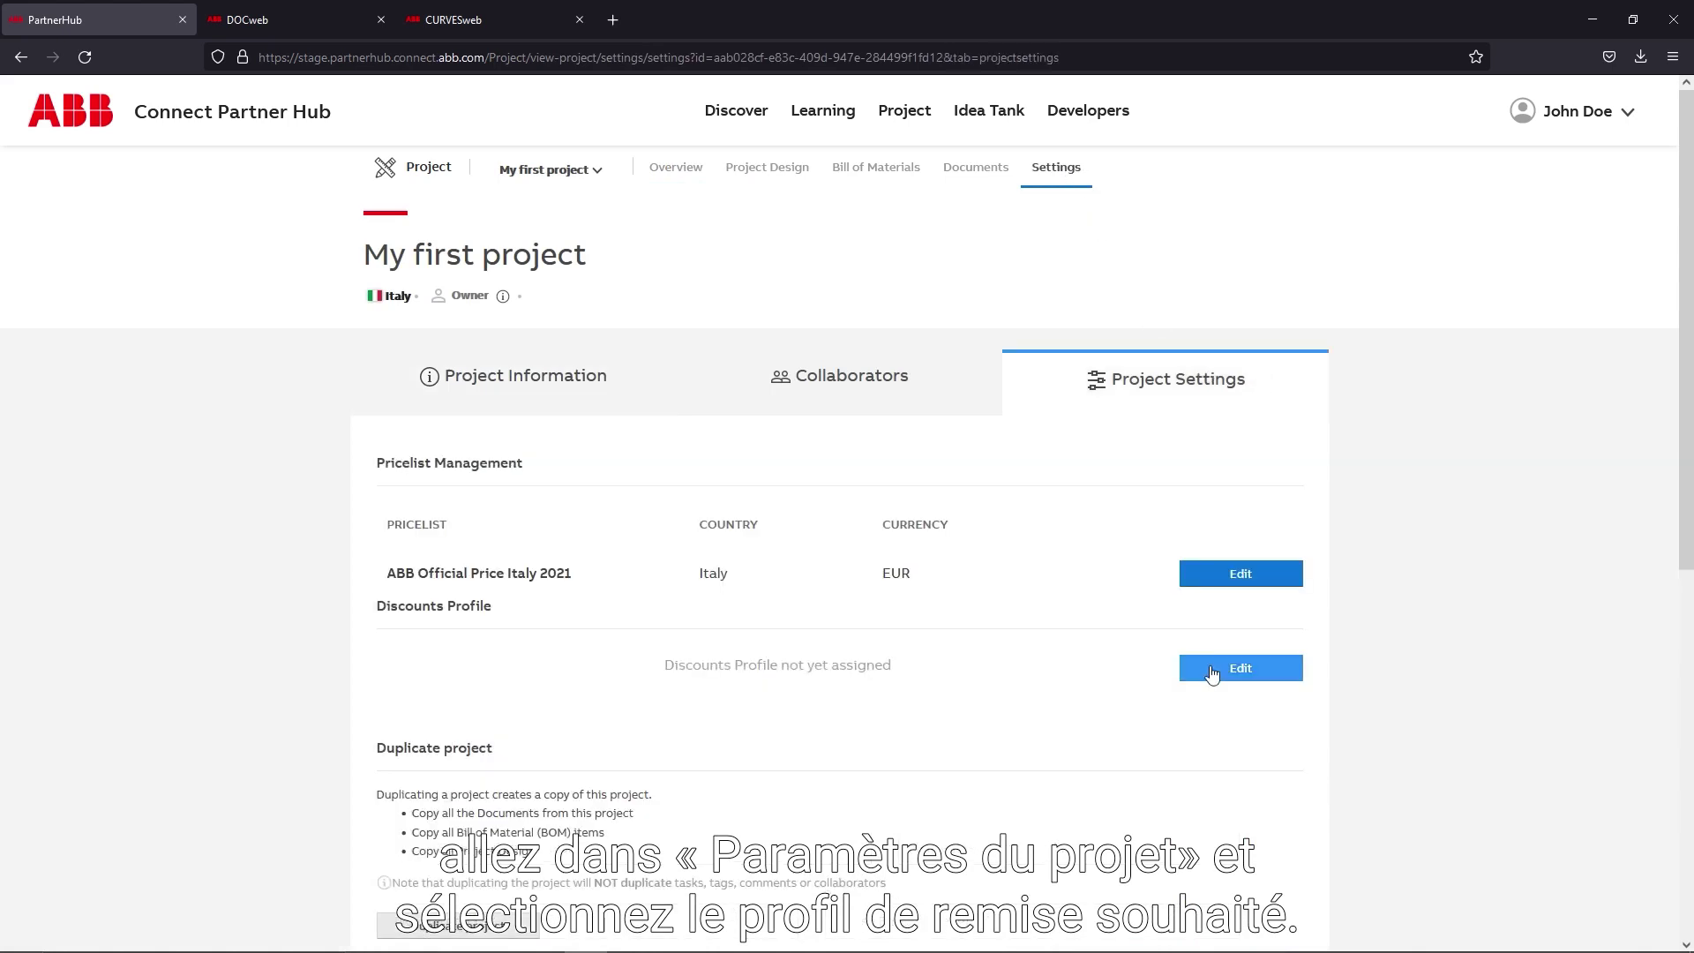
pyautogui.click(1214, 672)
pyautogui.click(437, 503)
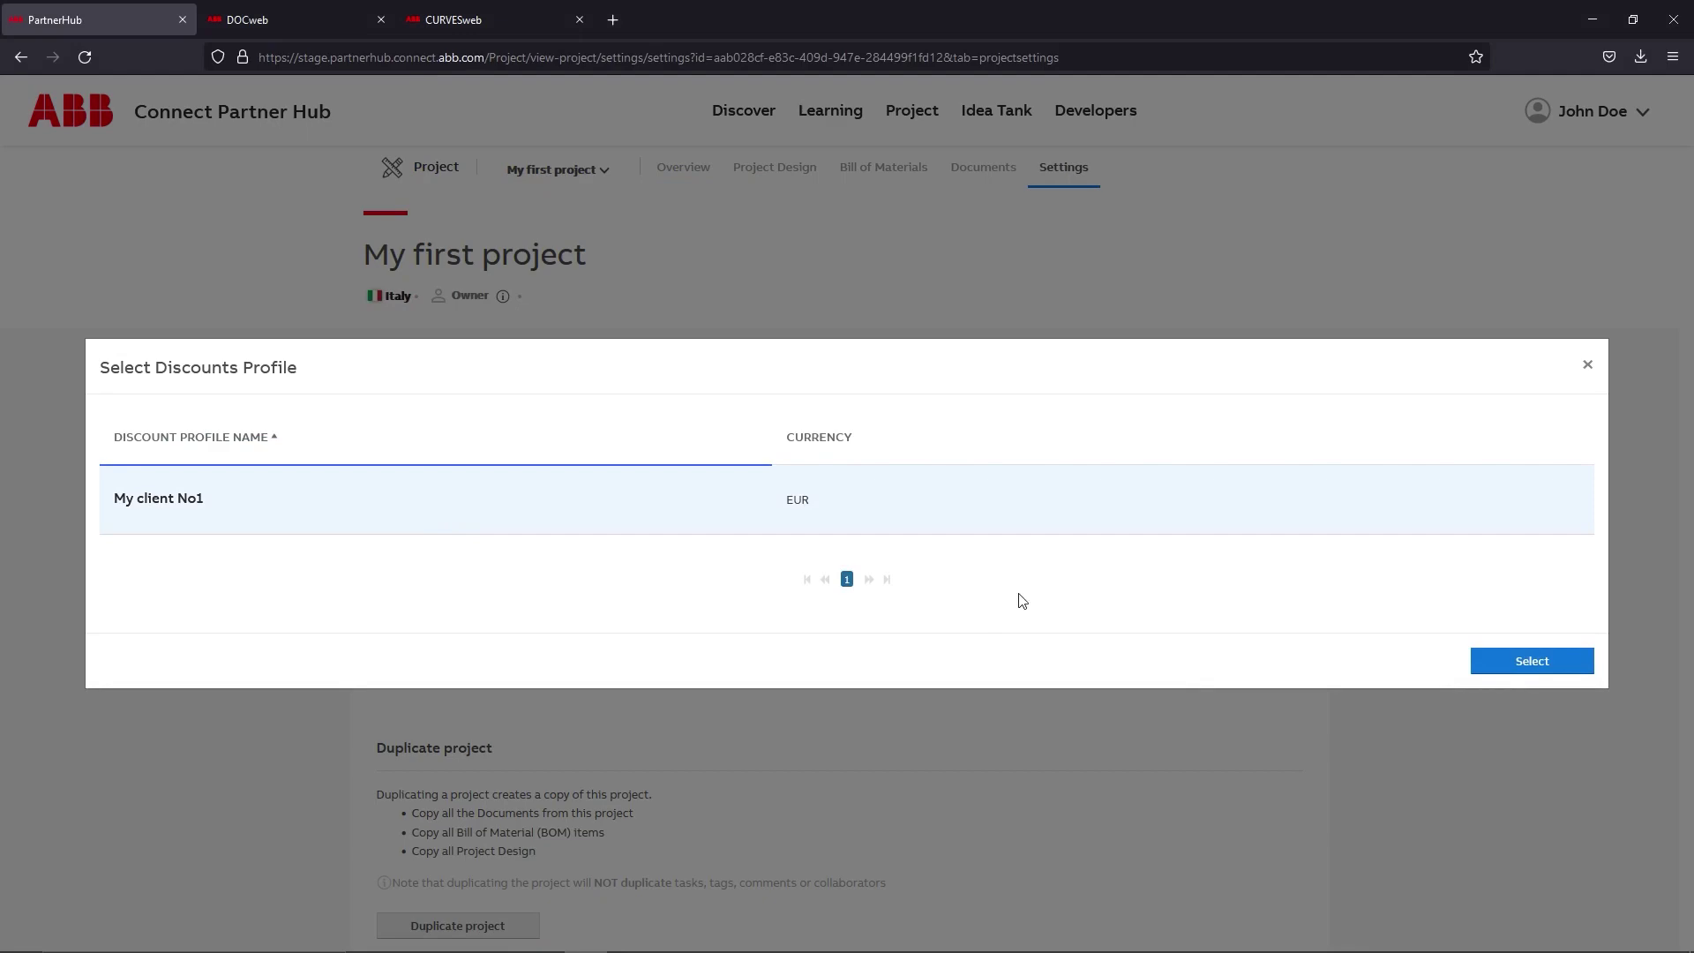
pyautogui.click(1532, 660)
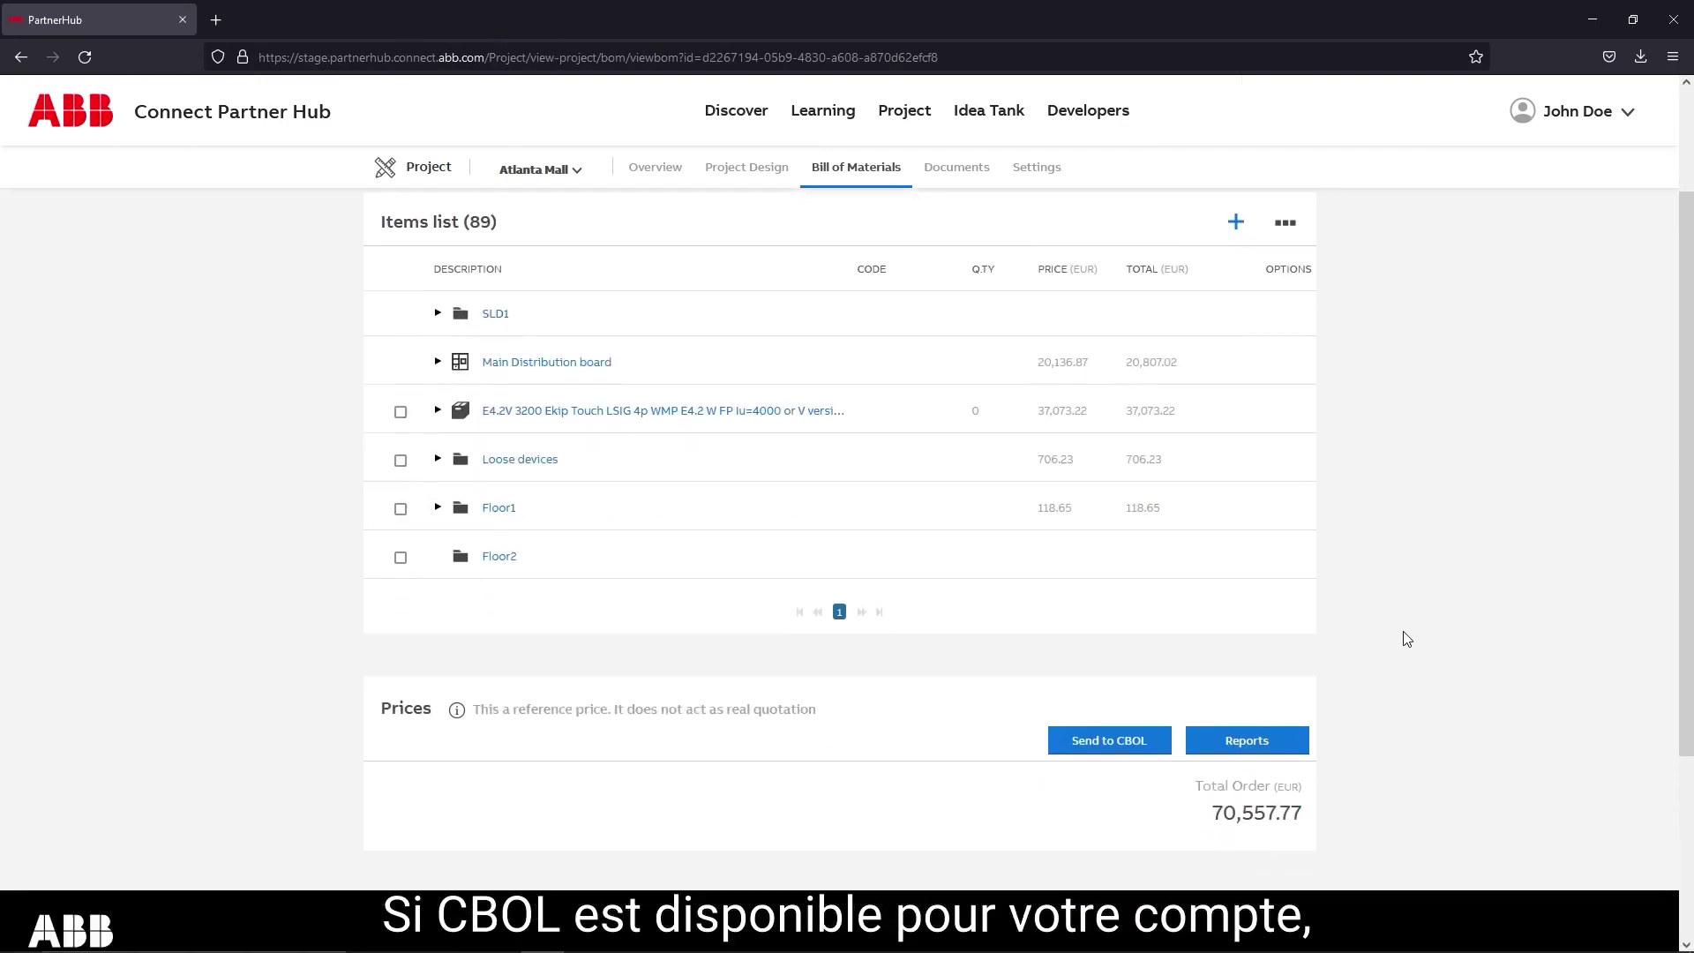
pyautogui.scroll(3, 1406, 640)
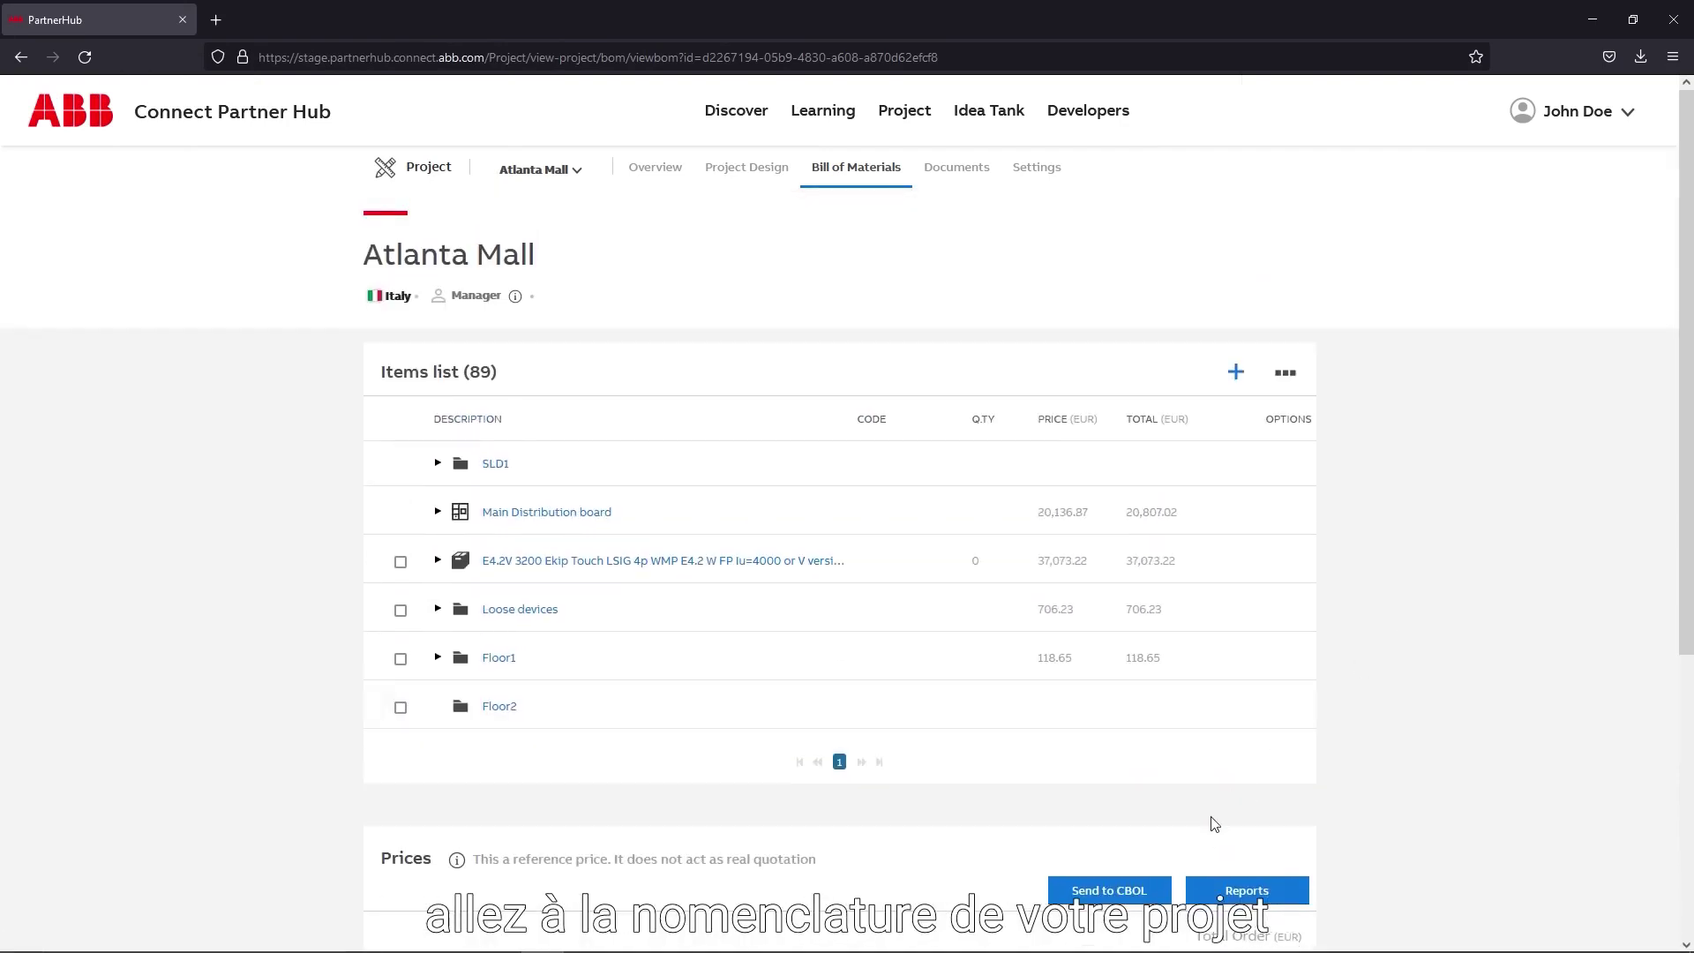
# - Send the Atlanta Mall 89-item bill of materials to CBOL and confirm the transfer
pyautogui.click(1110, 890)
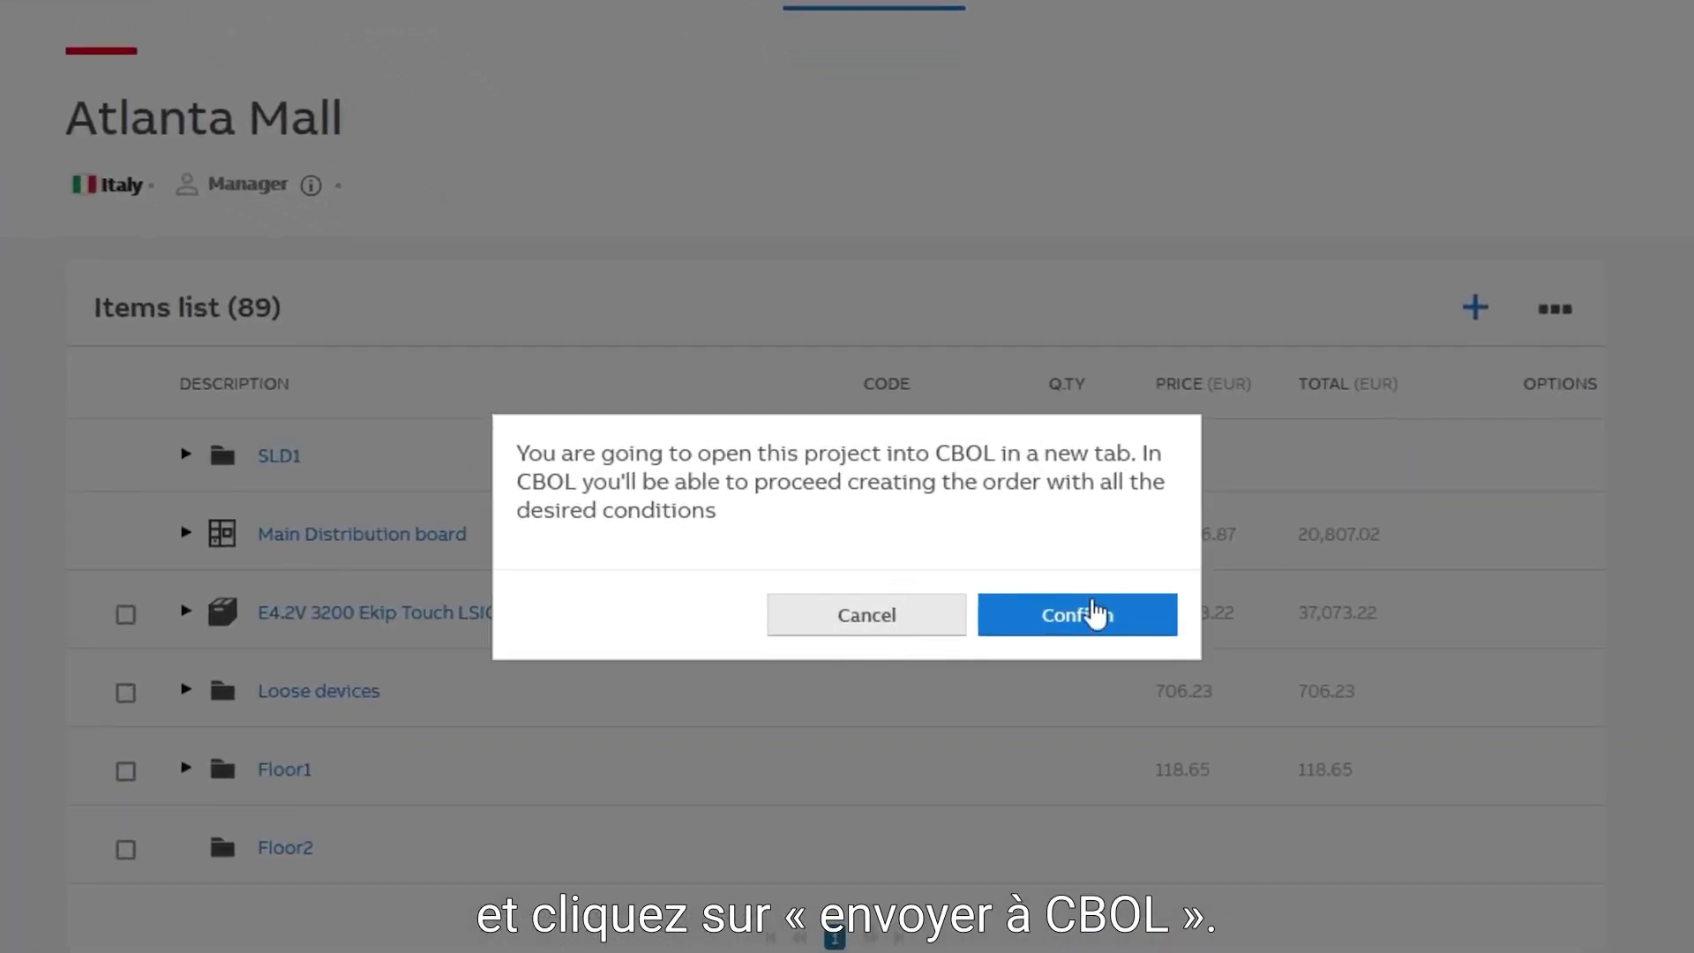
pyautogui.click(1088, 613)
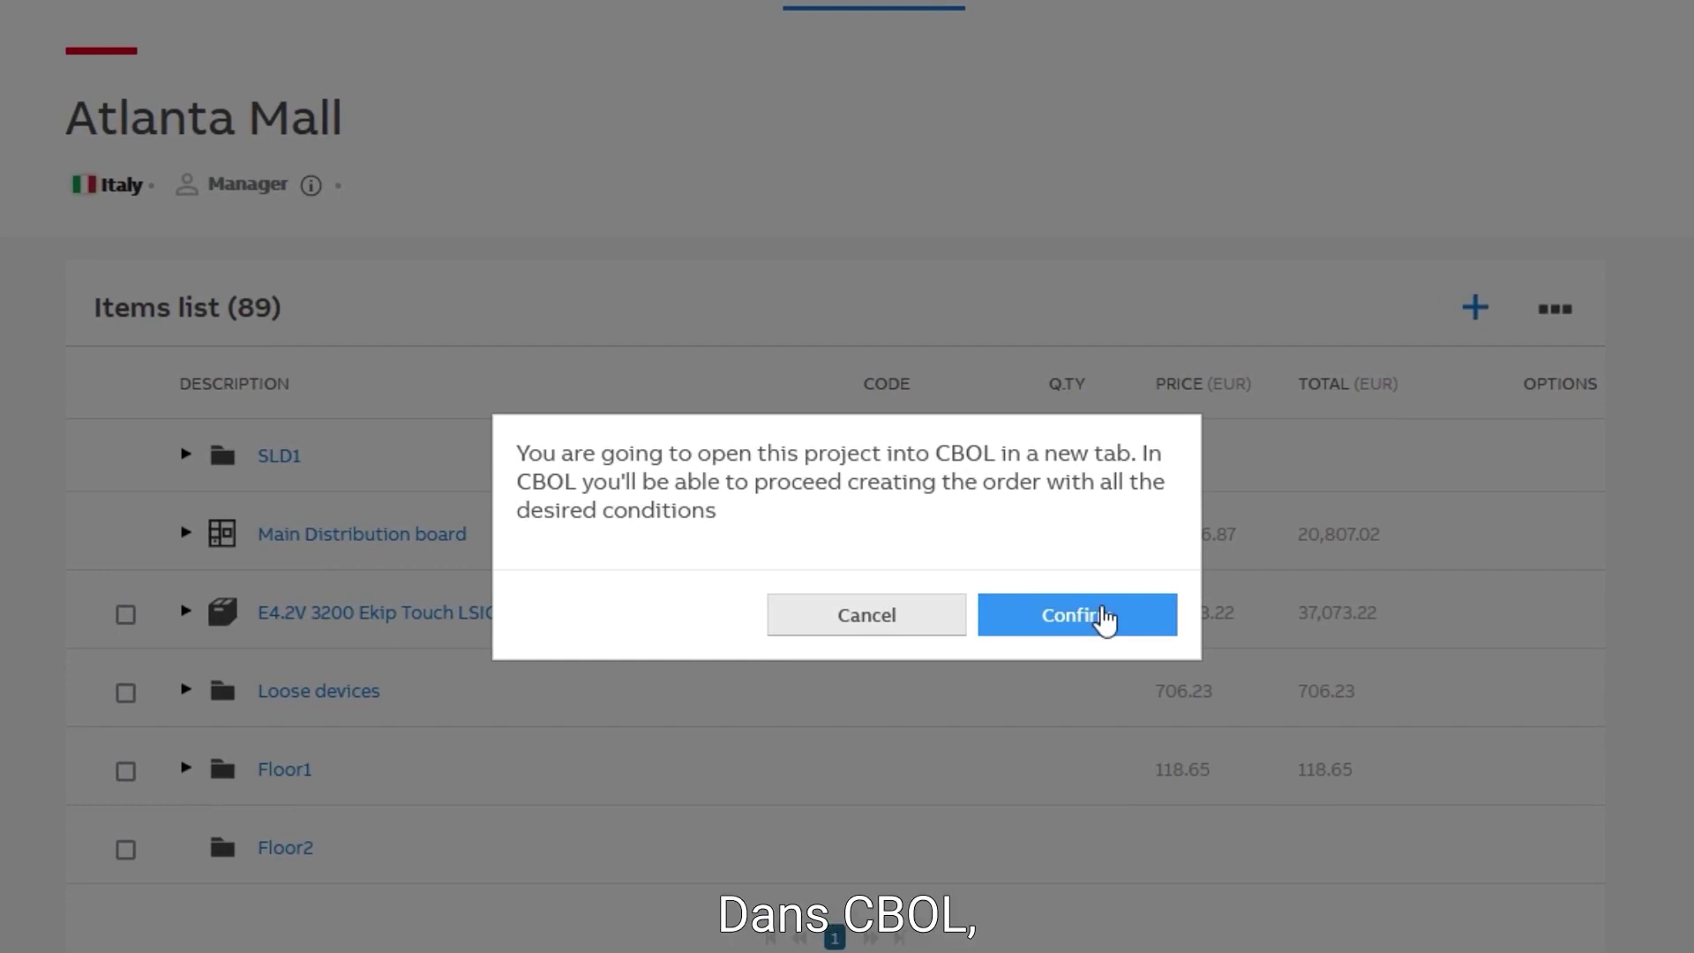
pyautogui.click(1105, 619)
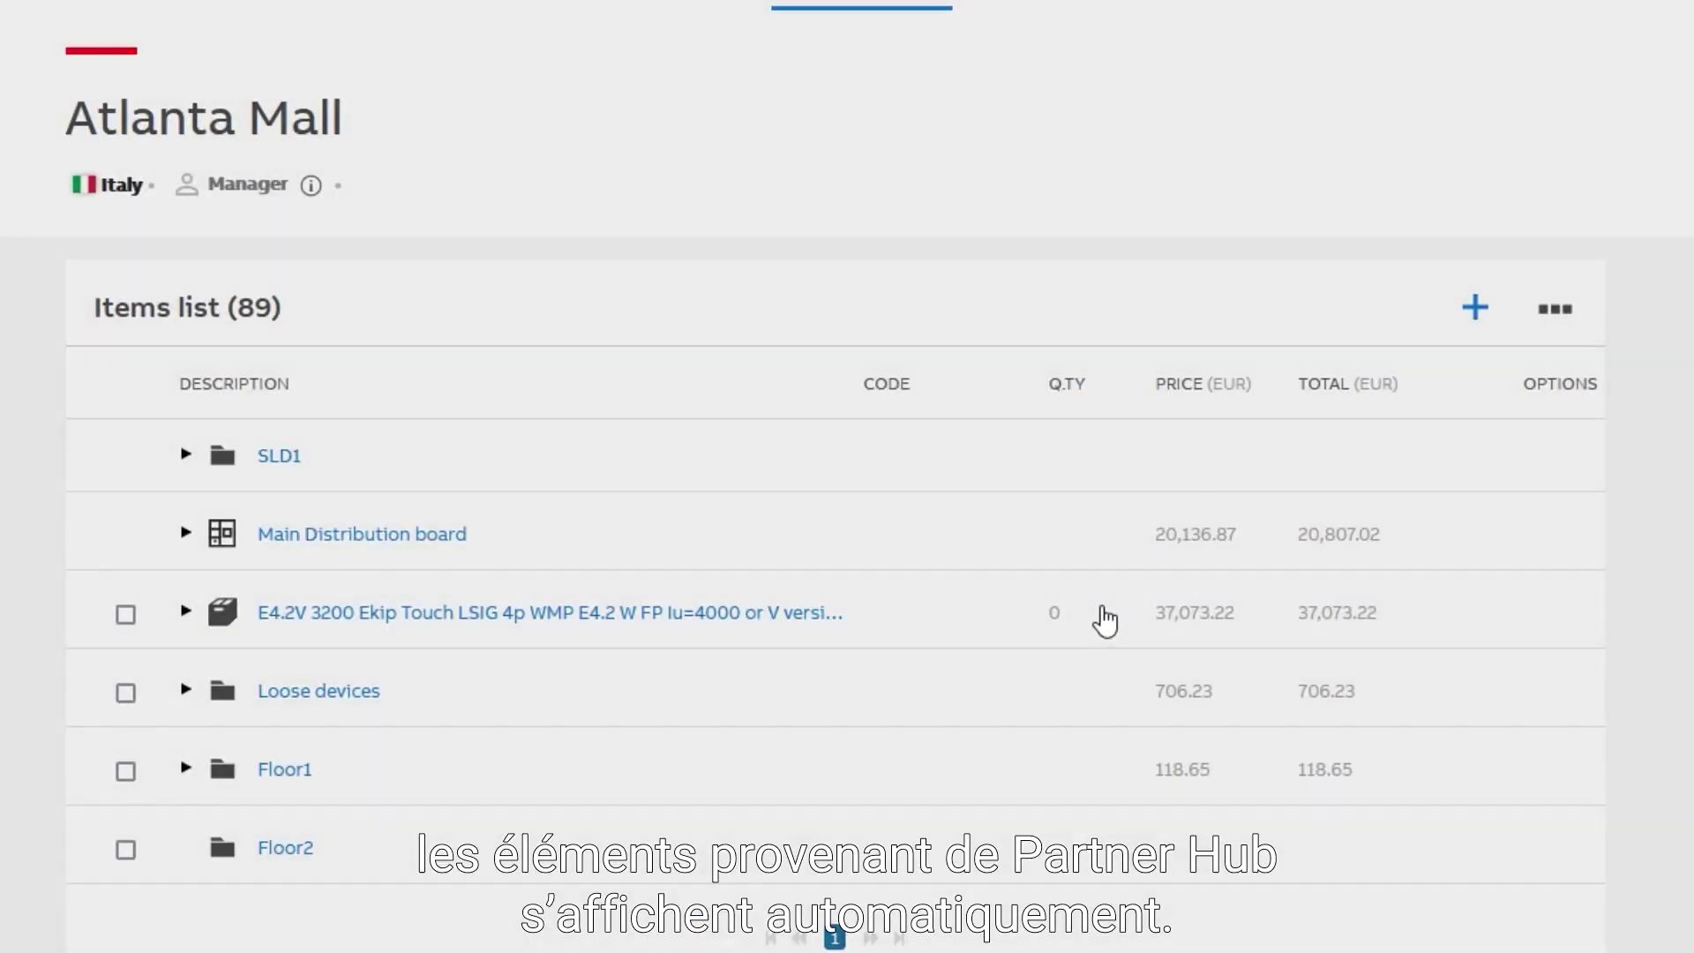